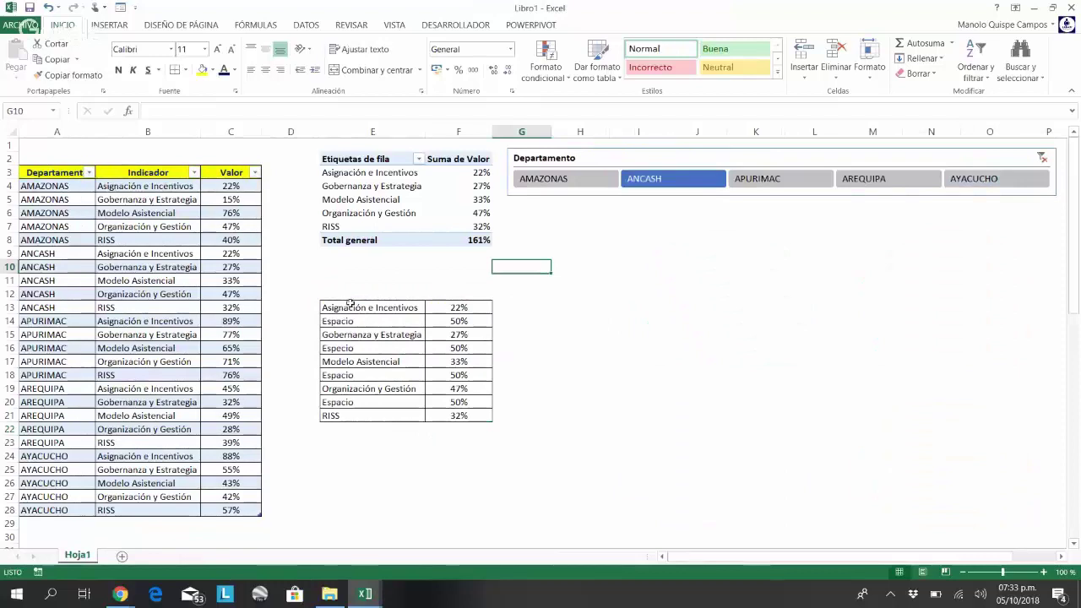
Step: Move the bordered indicator and Espacio table from E13:F21 up so it starts at cell E10
mouse_move(350, 306)
left_mouse_down()
mouse_move(434, 403)
mouse_move(482, 425)
mouse_move(487, 414)
left_mouse_up()
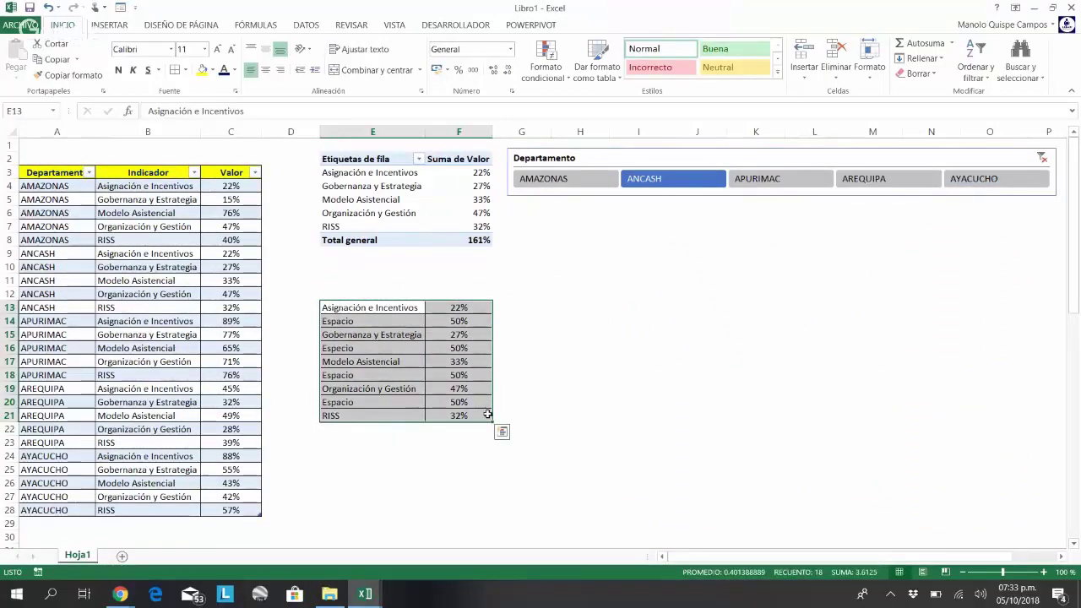
key("ctrl+c")
left_click(341, 267)
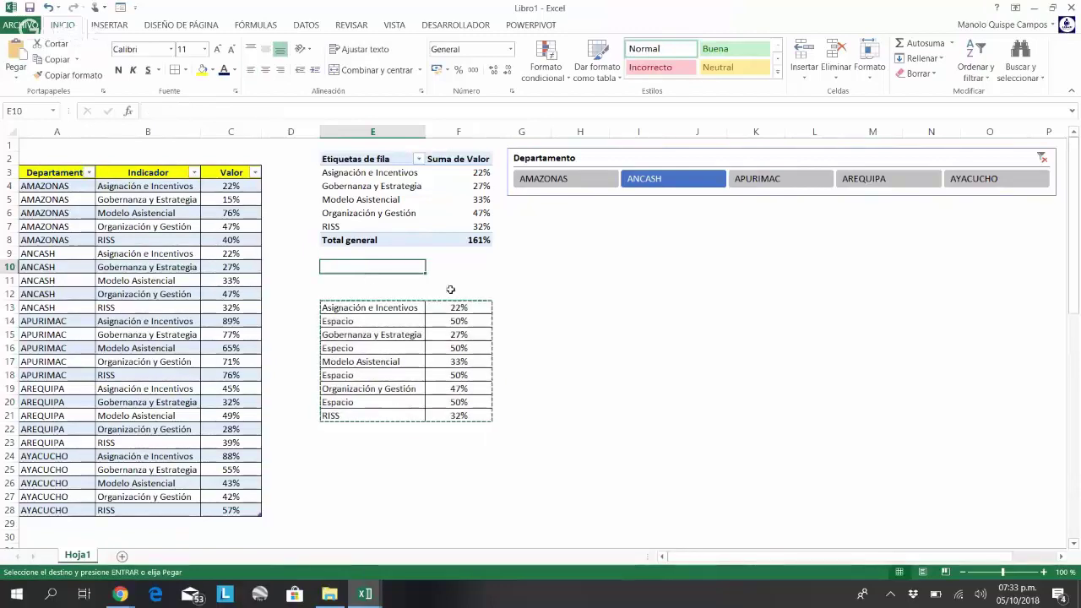
key("ctrl+v")
left_click(490, 425)
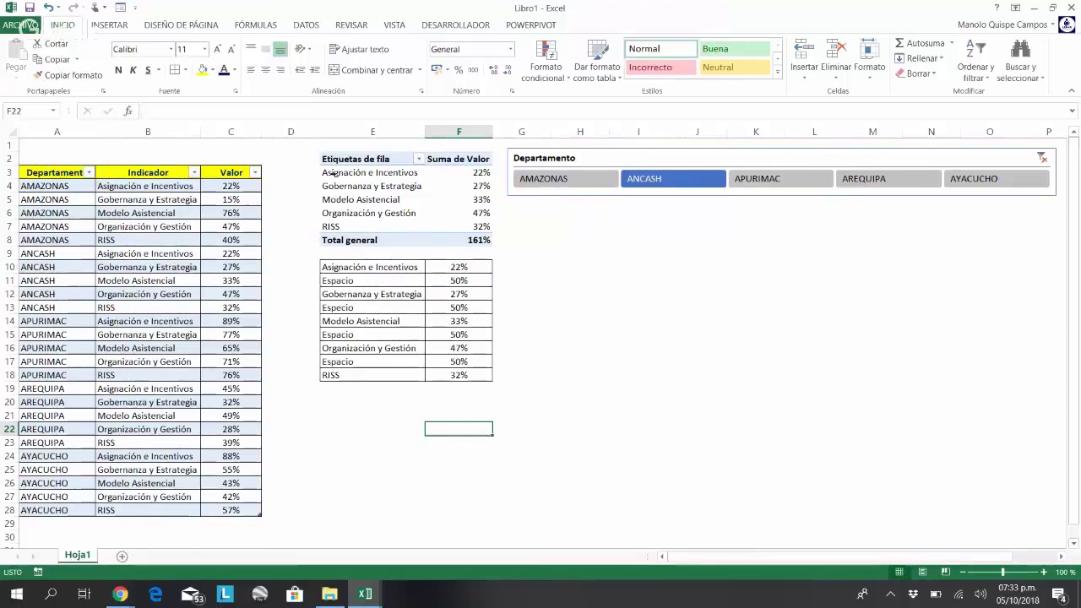
Step: Copy the first four indicator labels of the pivot table to E21:E24 and give the copied cells borders
left_click_drag(335, 173, 477, 172)
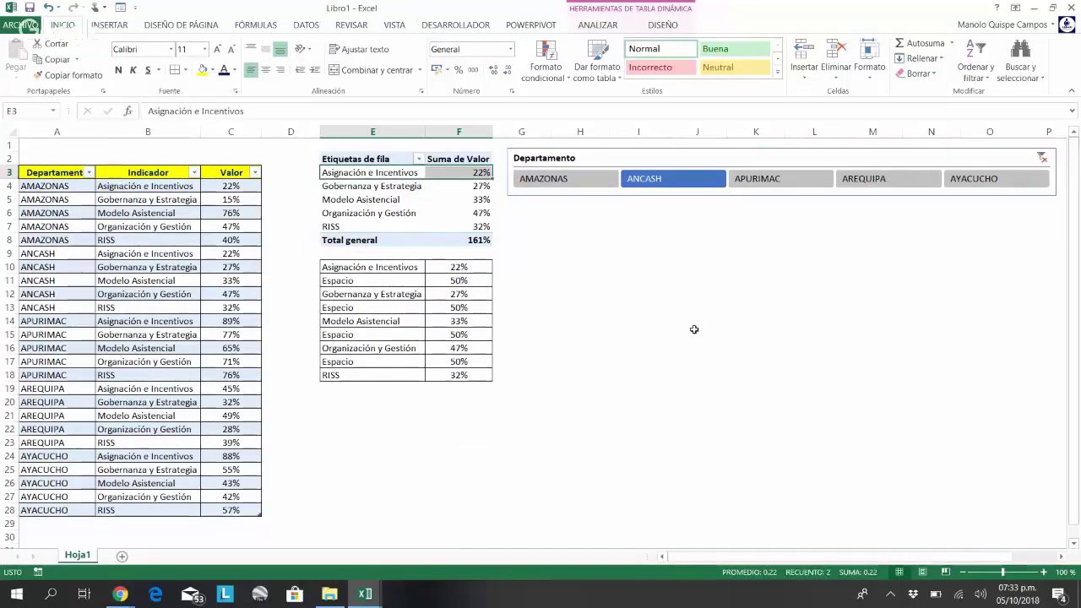
left_click_drag(375, 174, 460, 213)
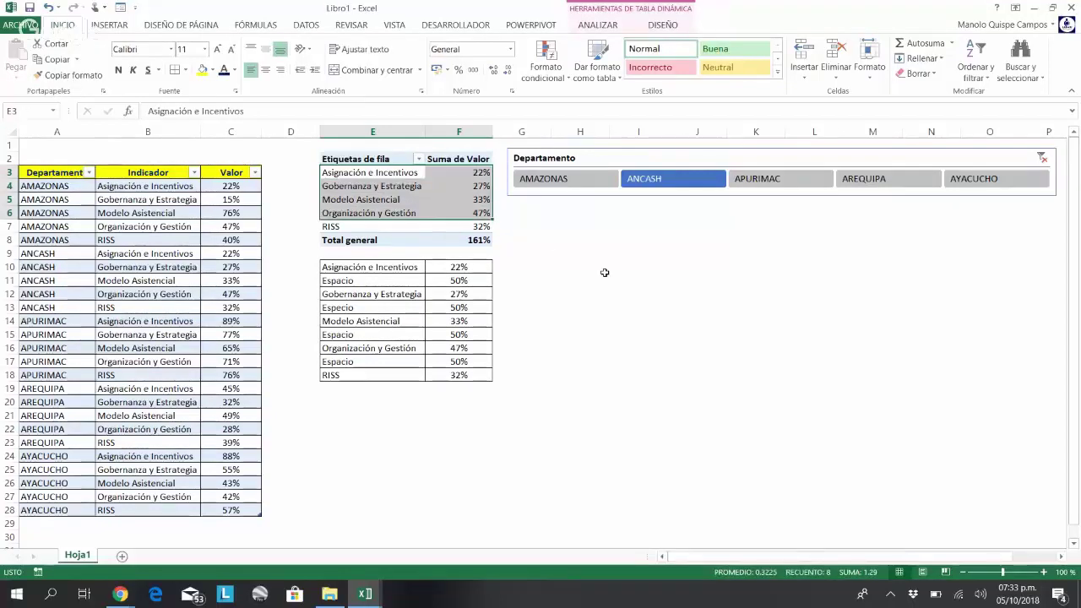
left_click_drag(380, 173, 381, 213)
key("ctrl+c")
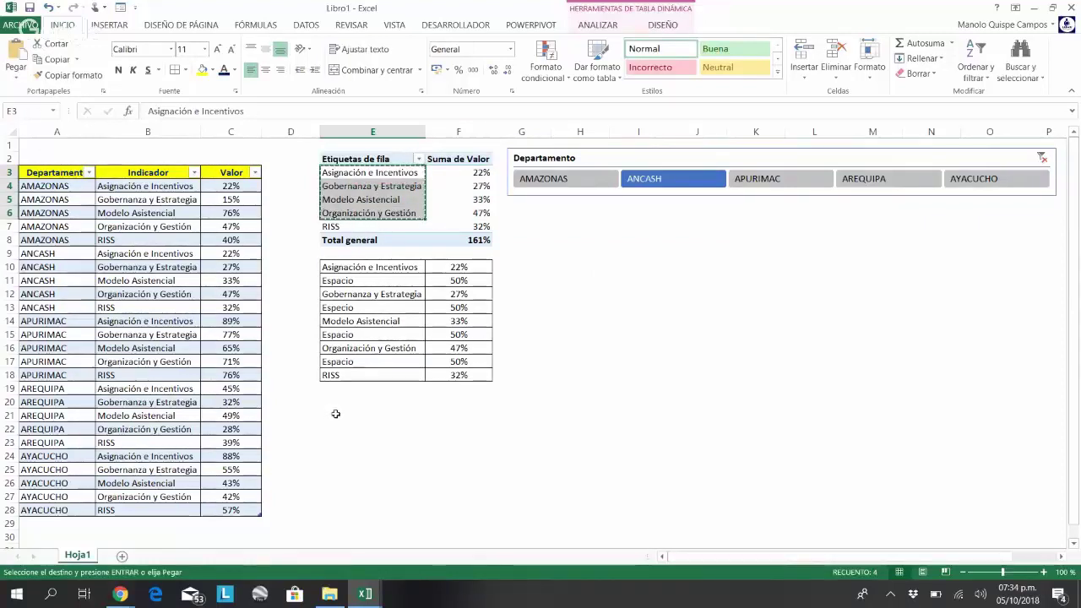
left_click(411, 414)
key("ctrl+v")
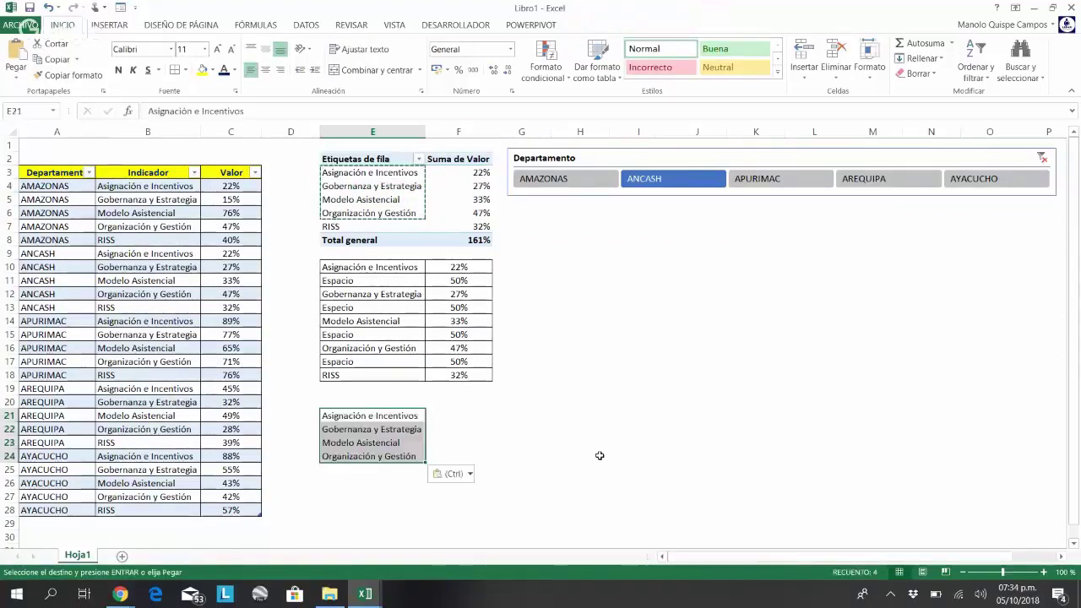
left_click(600, 456)
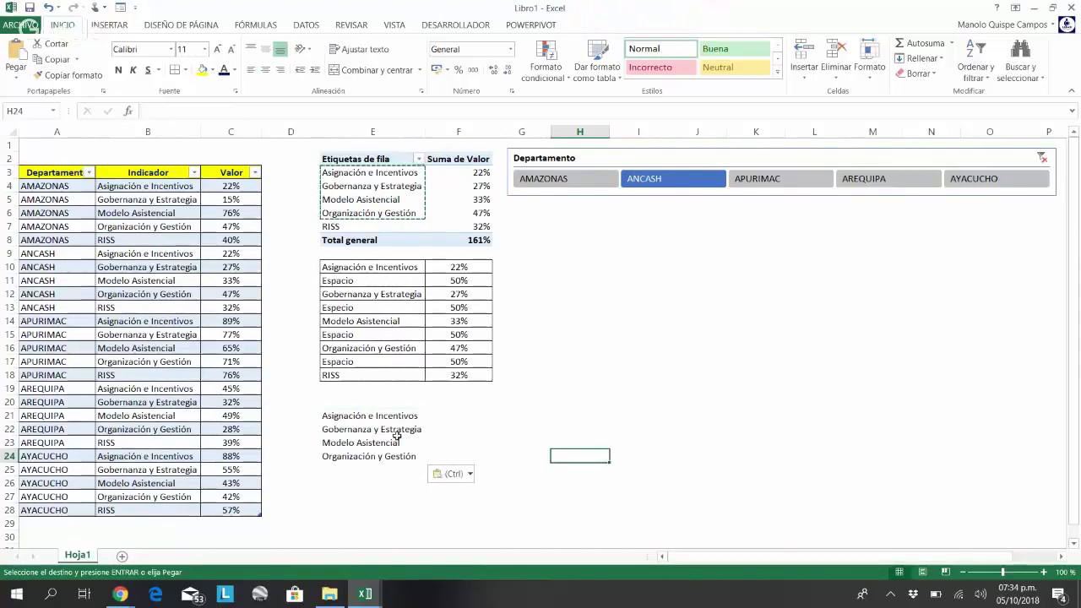
left_click_drag(390, 417, 384, 455)
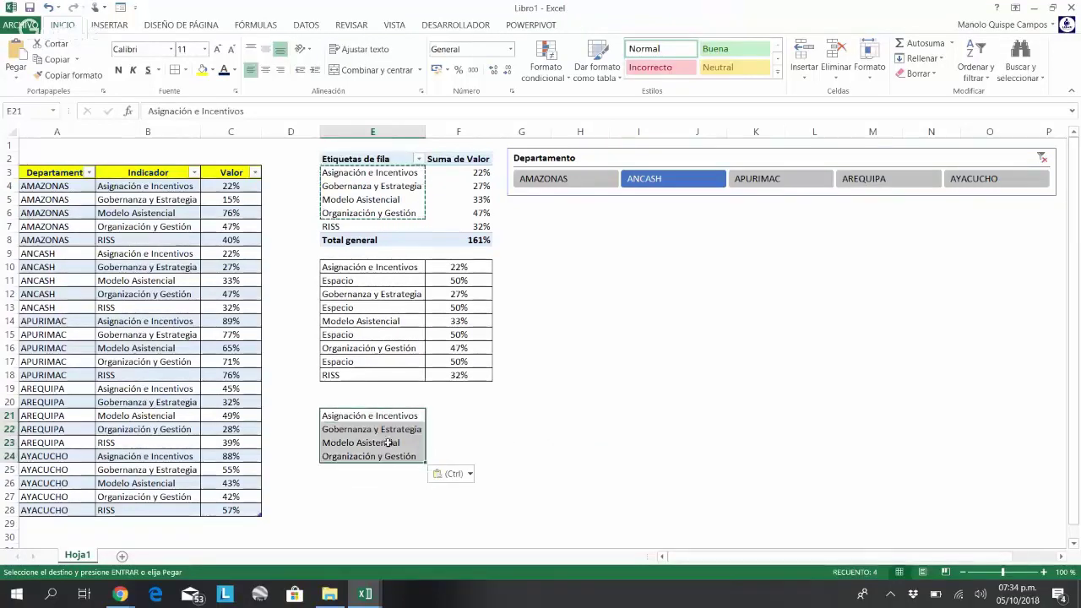
key("Escape")
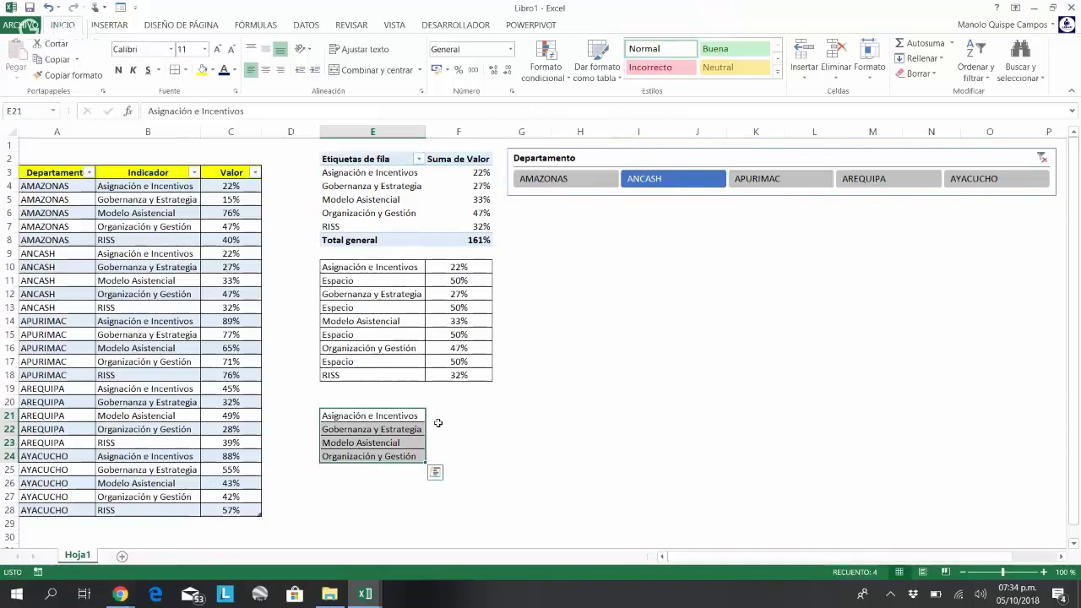
Step: Enter the lookup formula =BUSCARV(E21,indicador,2,0) in cell F21
left_click(442, 418)
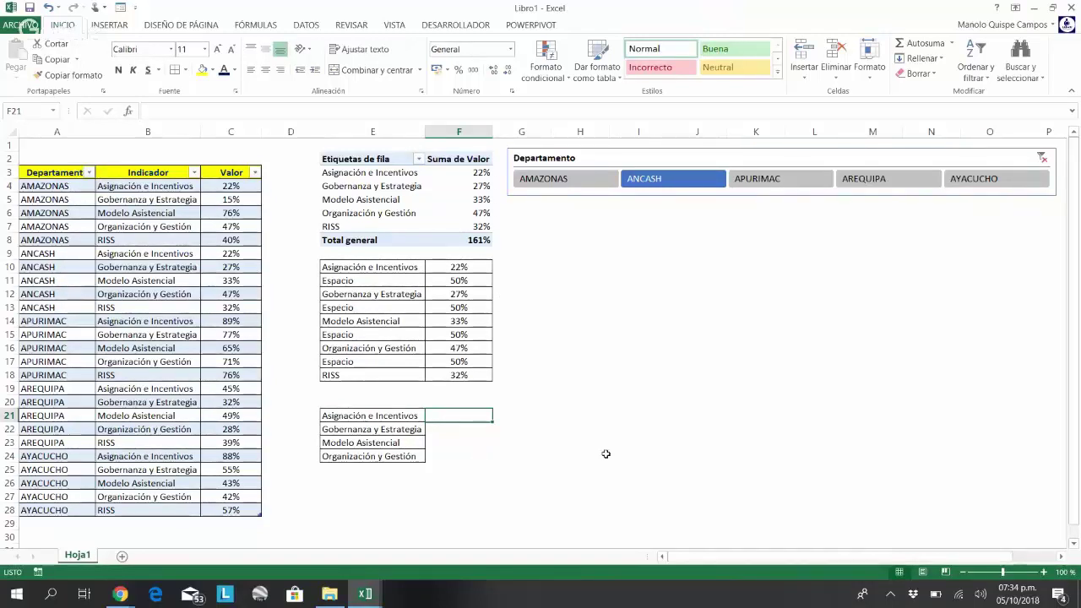
type("=")
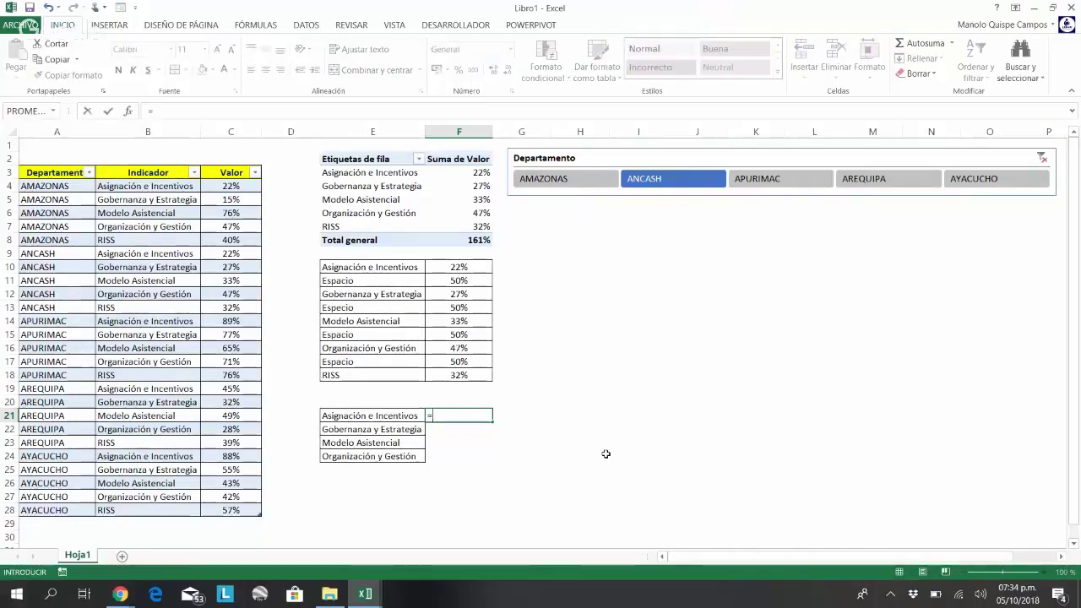
type("bus")
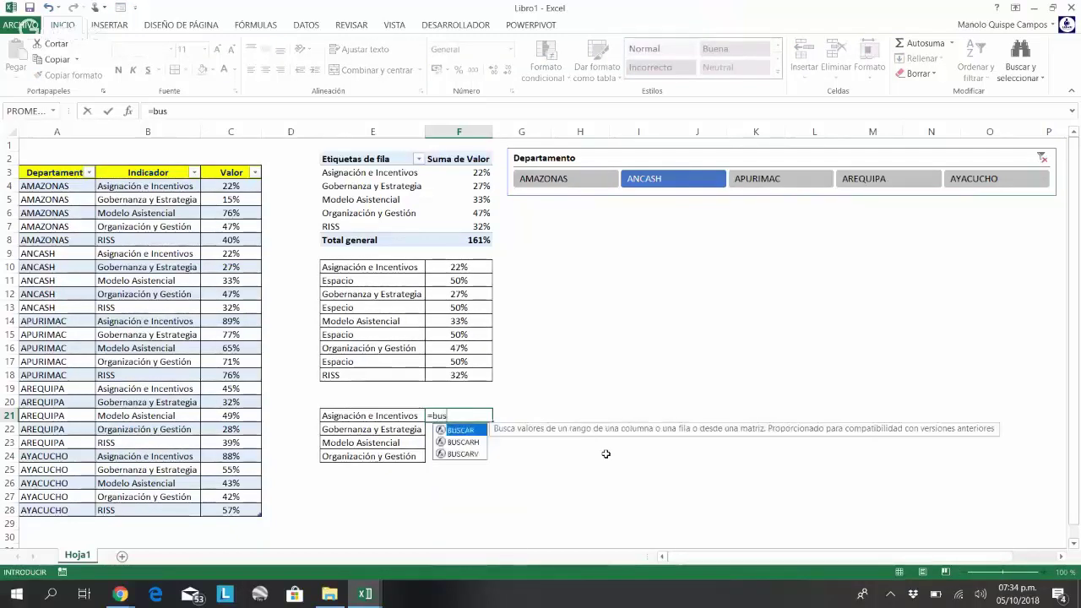
double_click(473, 455)
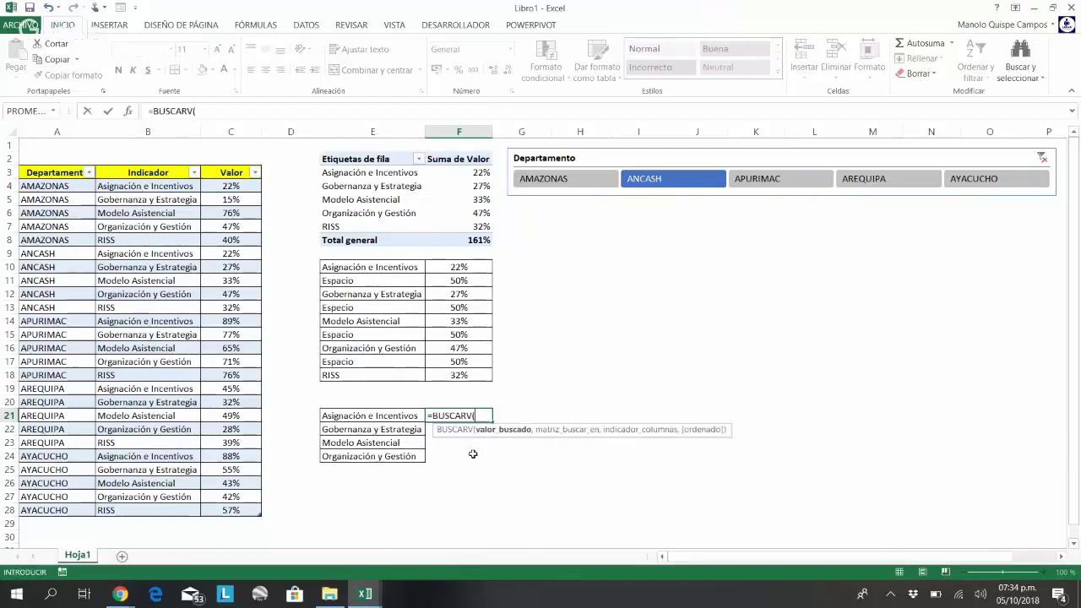
left_click(406, 417)
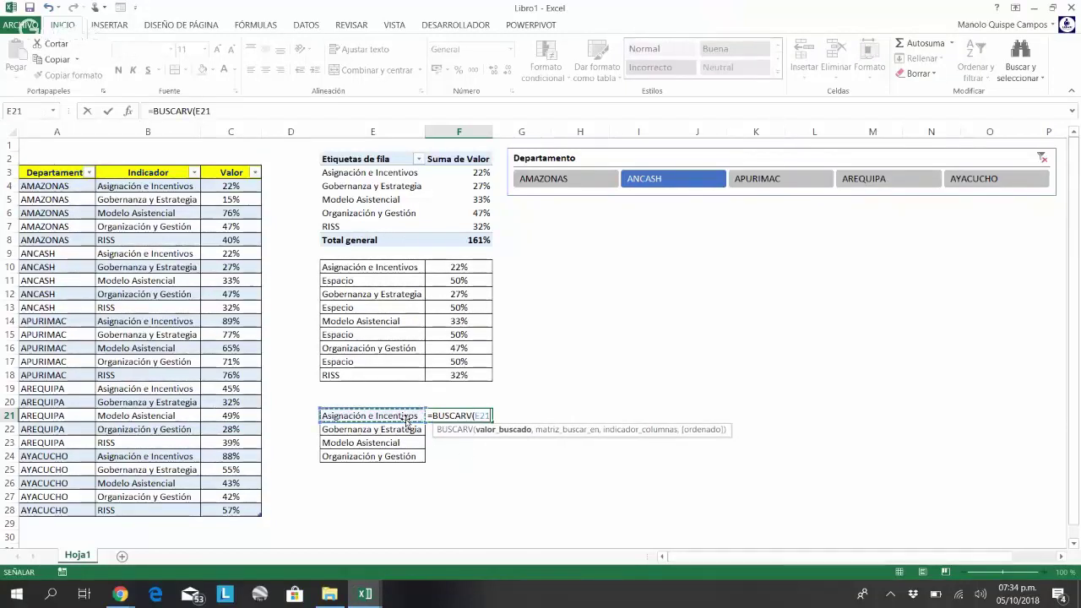
type(",")
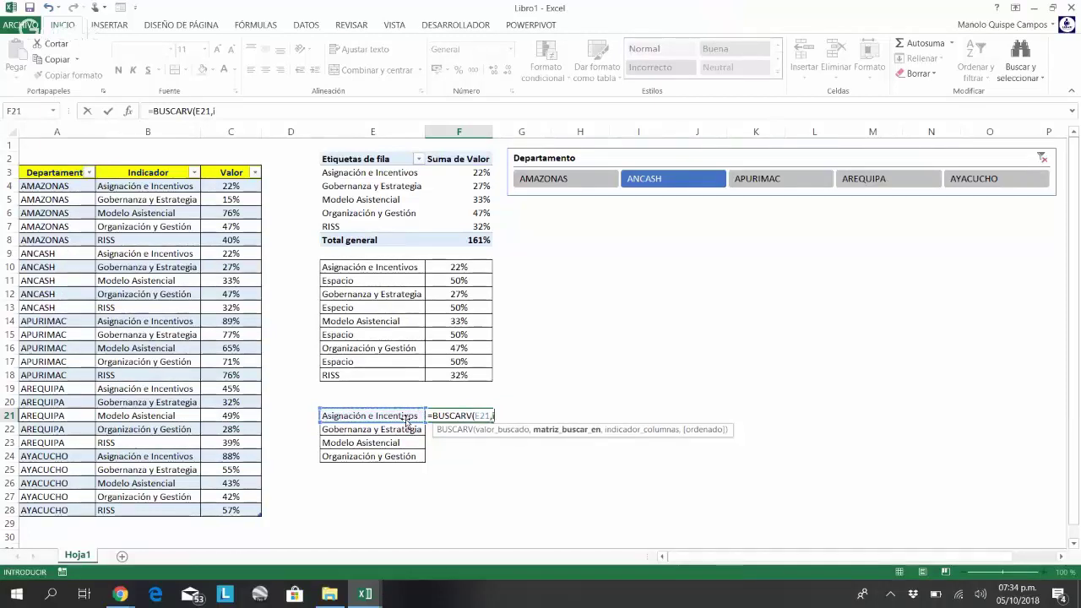
type("in")
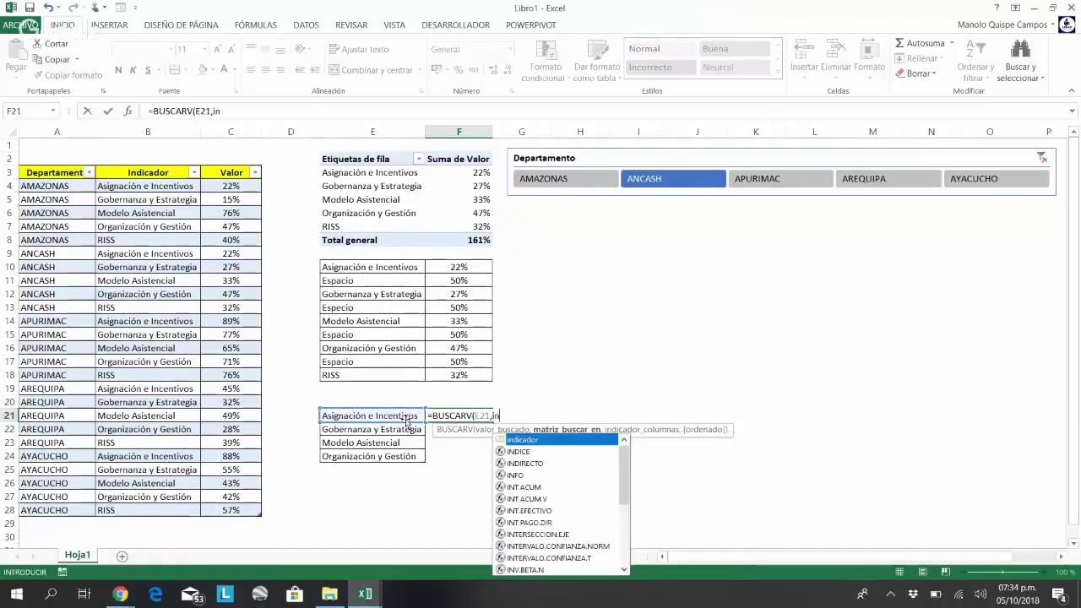
double_click(536, 440)
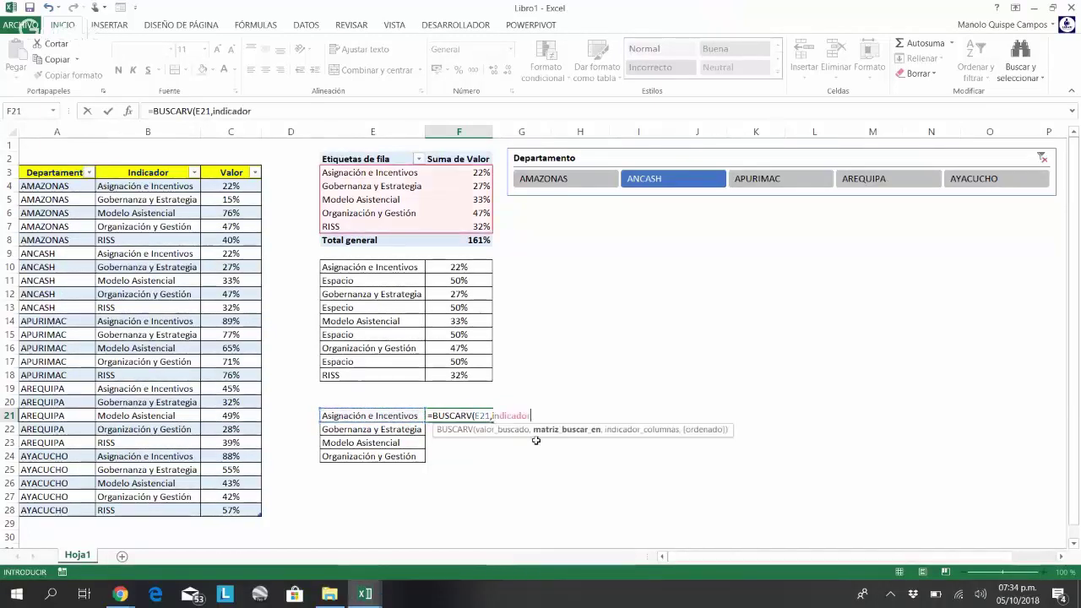
type(",")
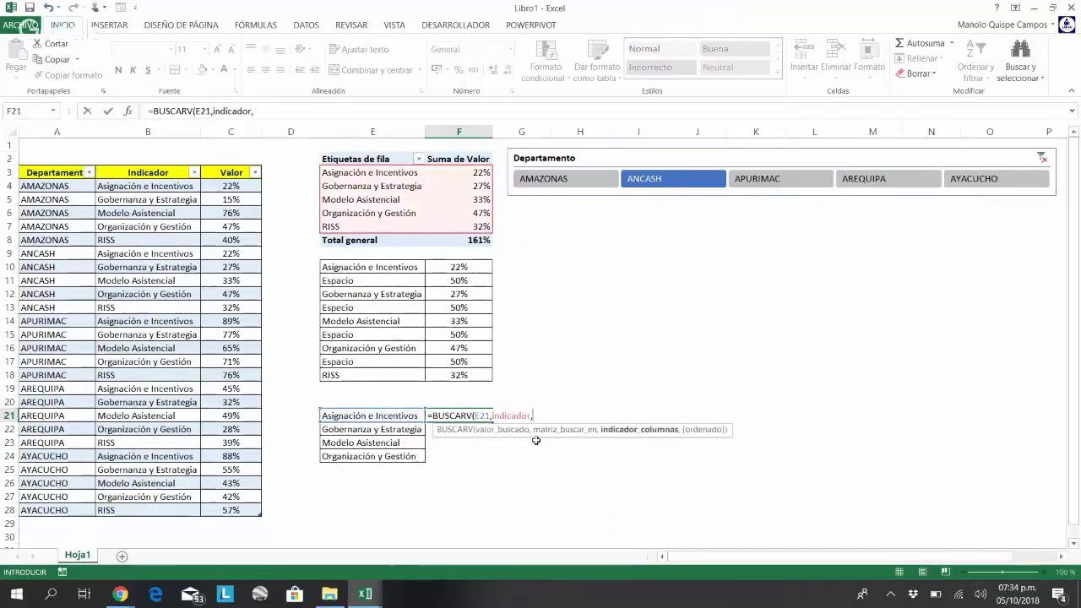
type("2,")
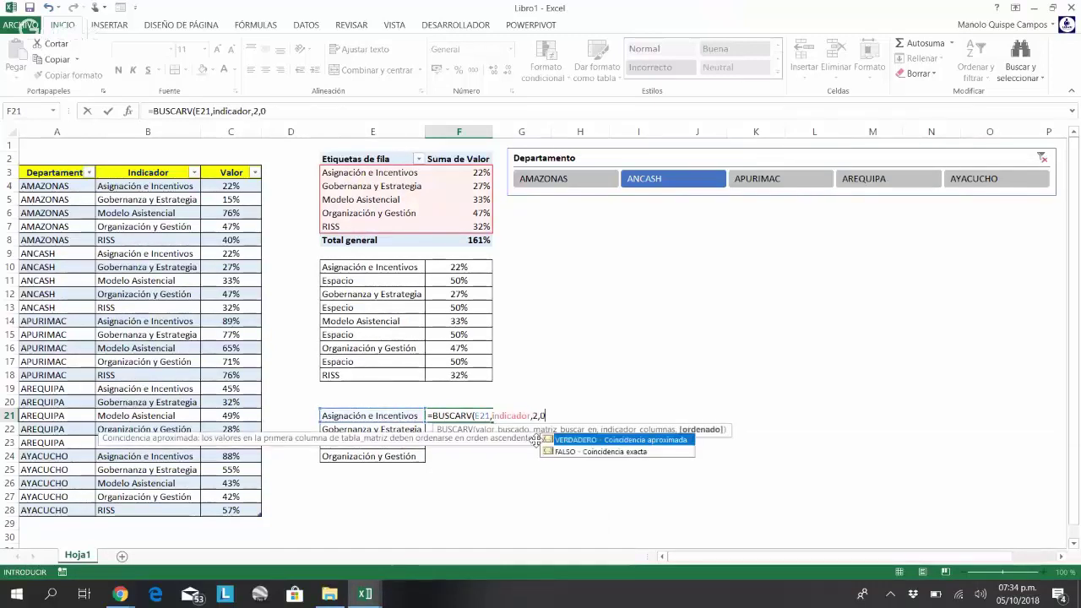
type("0)")
key("Return")
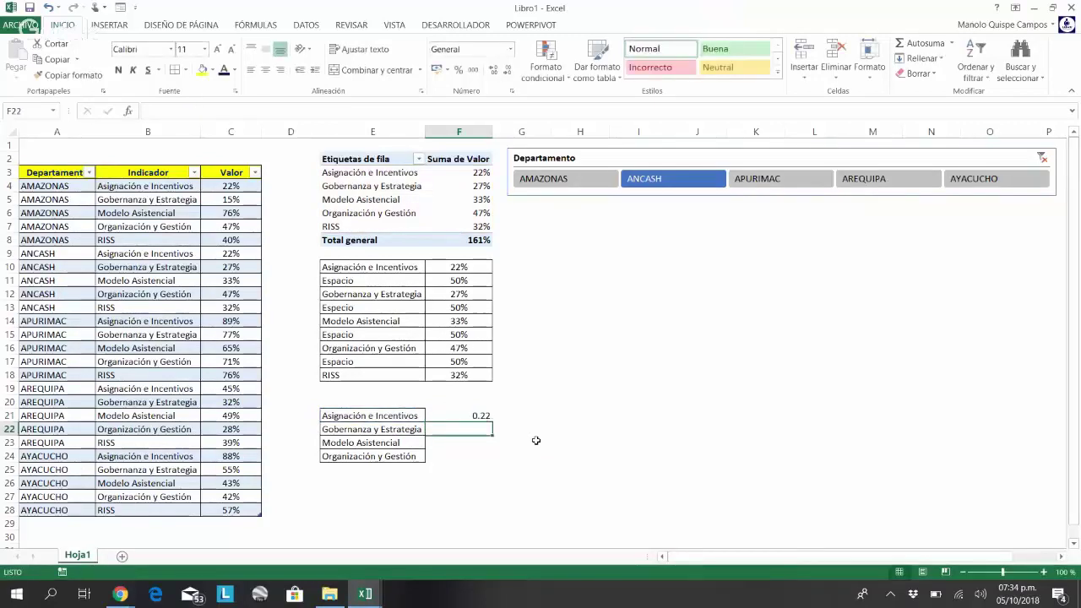
Step: Format cell F21 as a percentage and centre its content horizontally and vertically
left_click(477, 416)
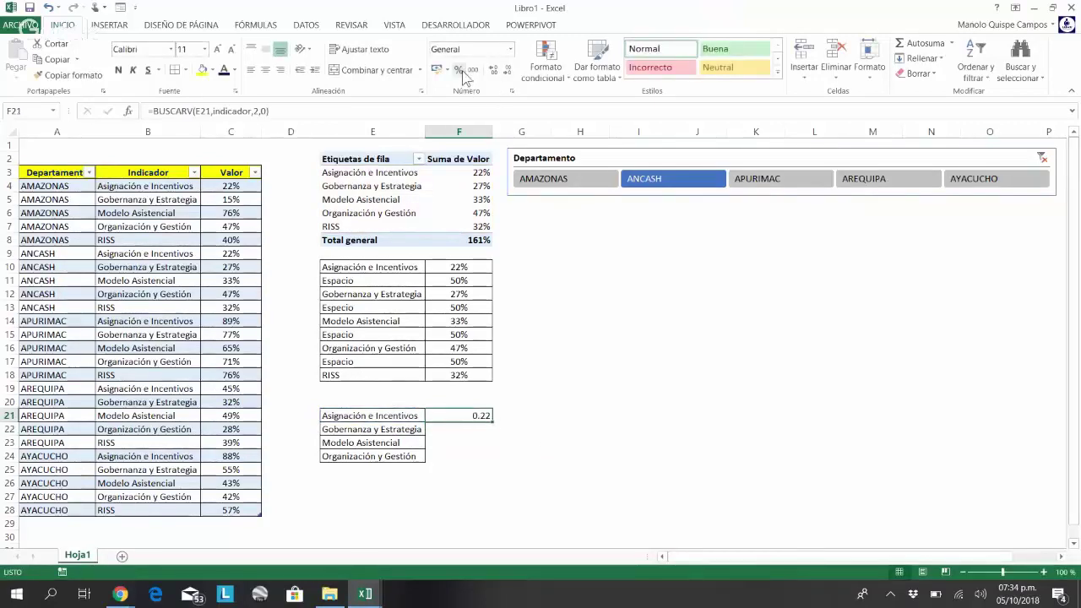
left_click(458, 69)
left_click(265, 69)
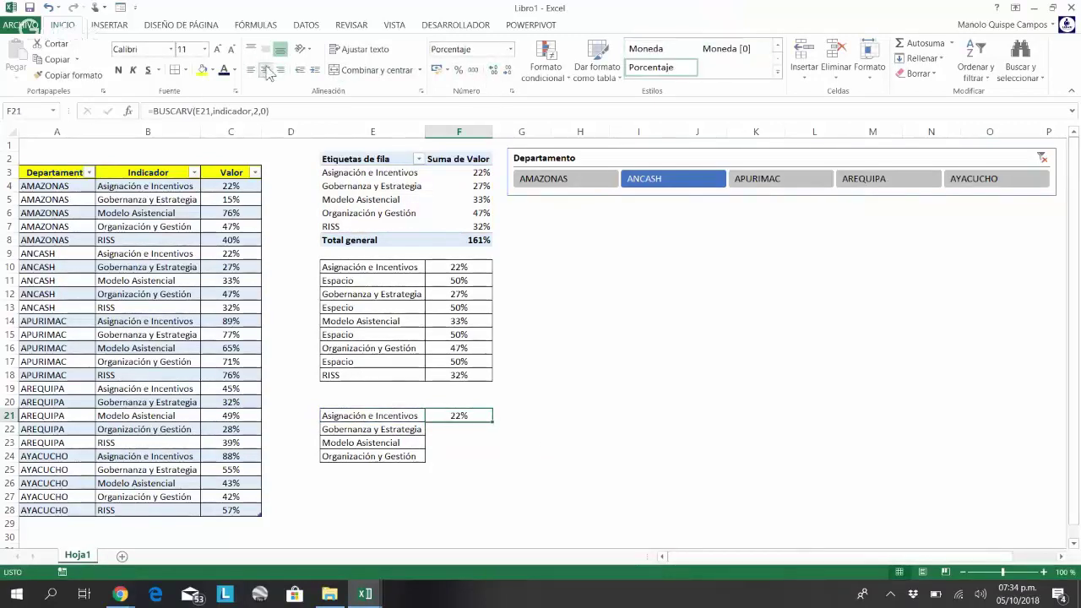
left_click(265, 49)
Step: Fill the lookup formula from F21 down to F24 and apply borders to all of E21:F24
left_click_drag(493, 423, 495, 467)
left_click_drag(378, 415, 460, 457)
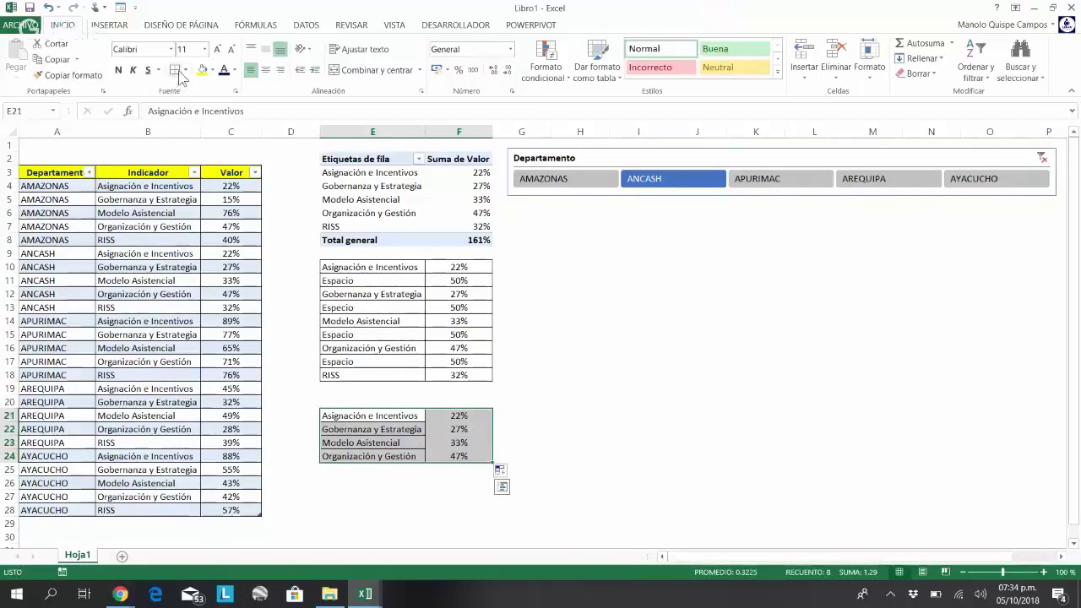
left_click(577, 414)
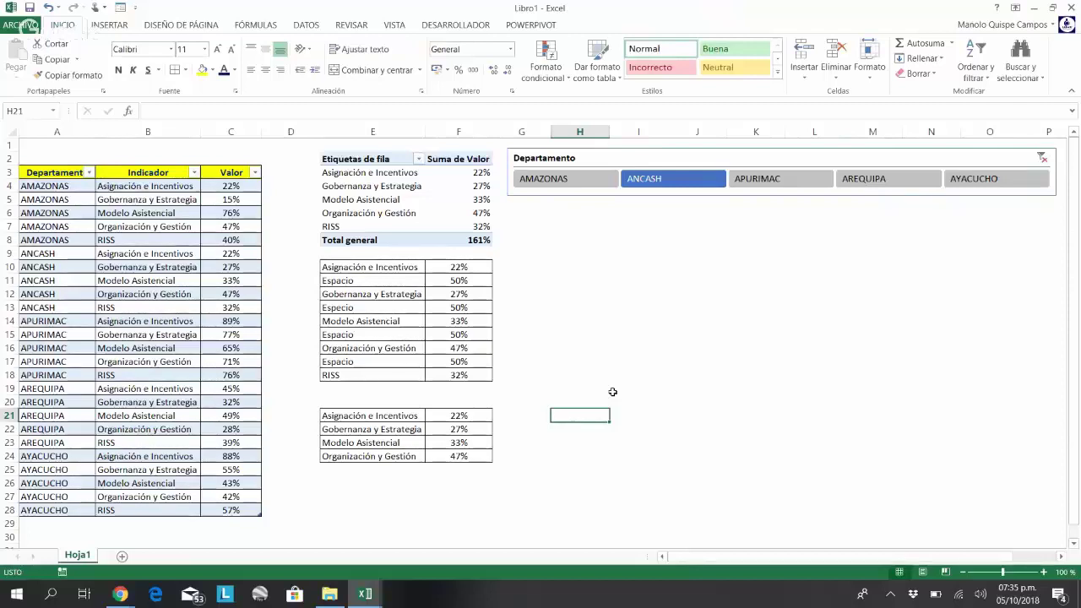
Step: Extend the cell borders across F21:H21 to add two columns beside the Asignación e Incentivos value
left_click(502, 411)
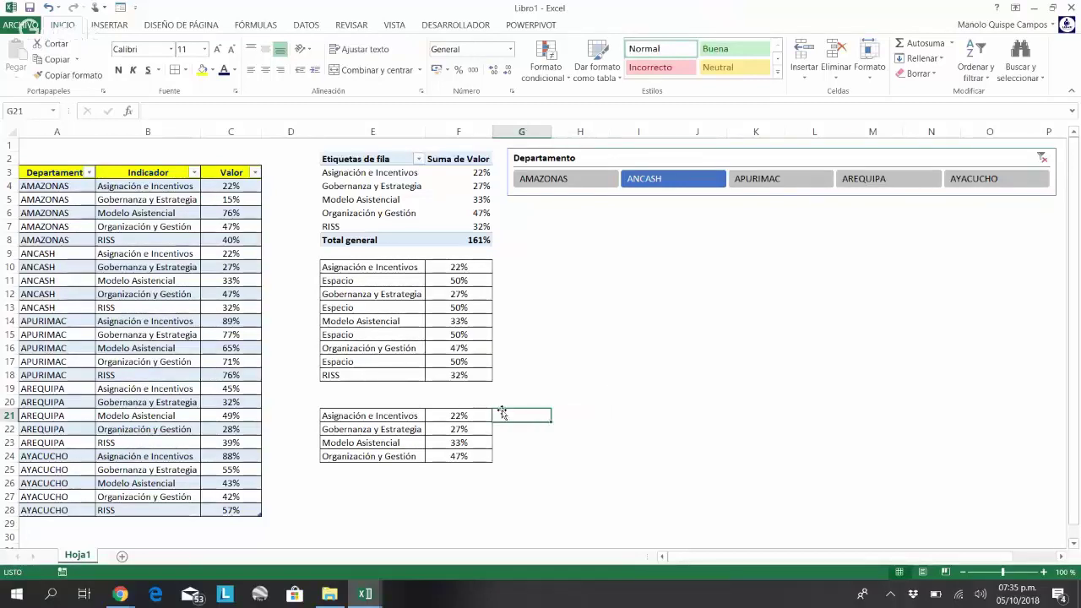
left_click(574, 414)
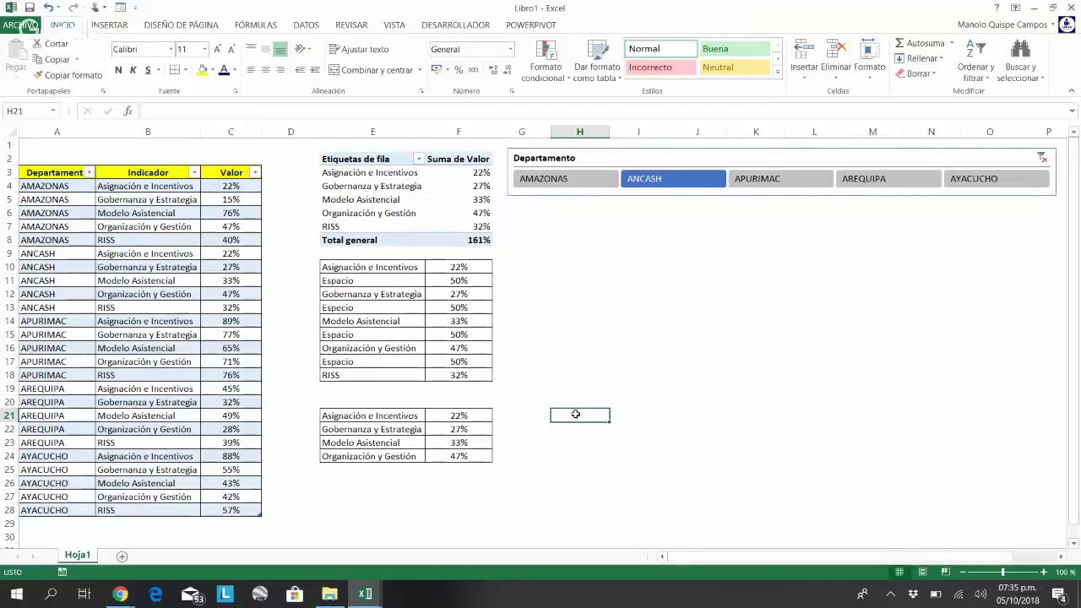
left_click_drag(480, 418, 589, 417)
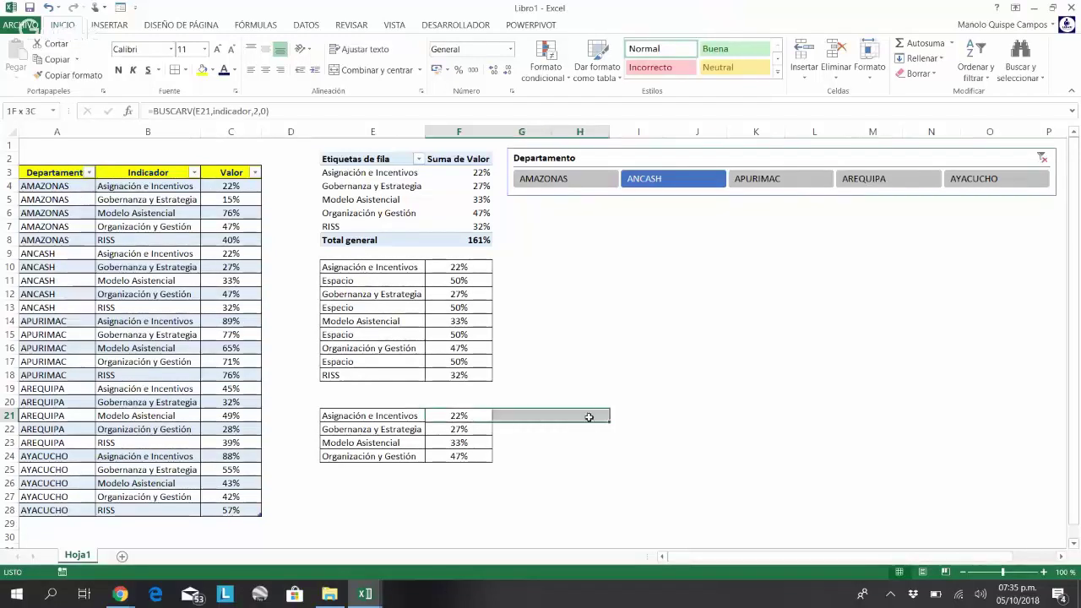
left_click(178, 71)
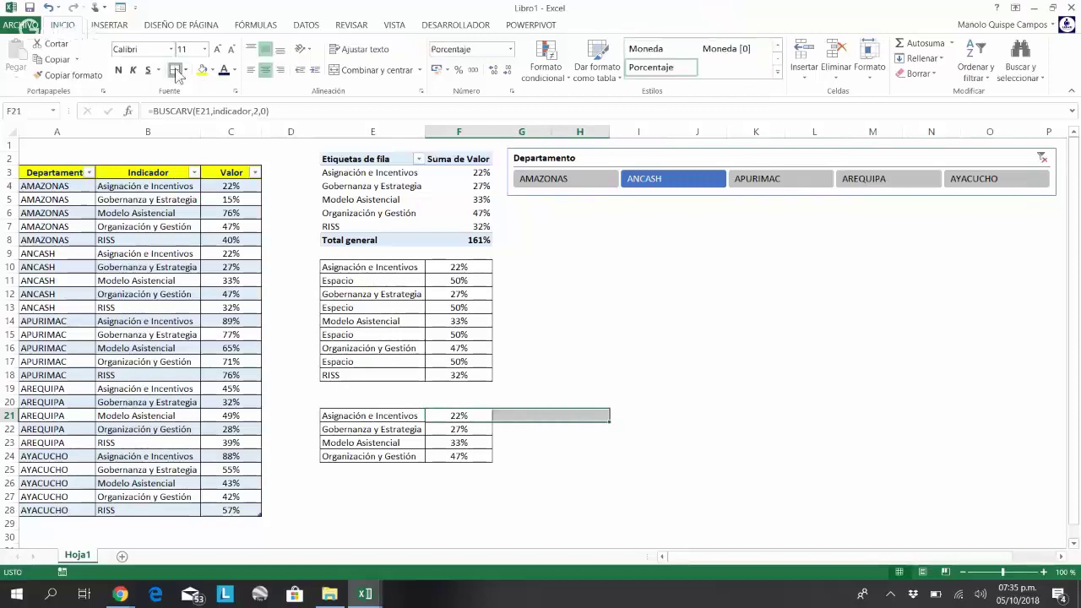
left_click(592, 444)
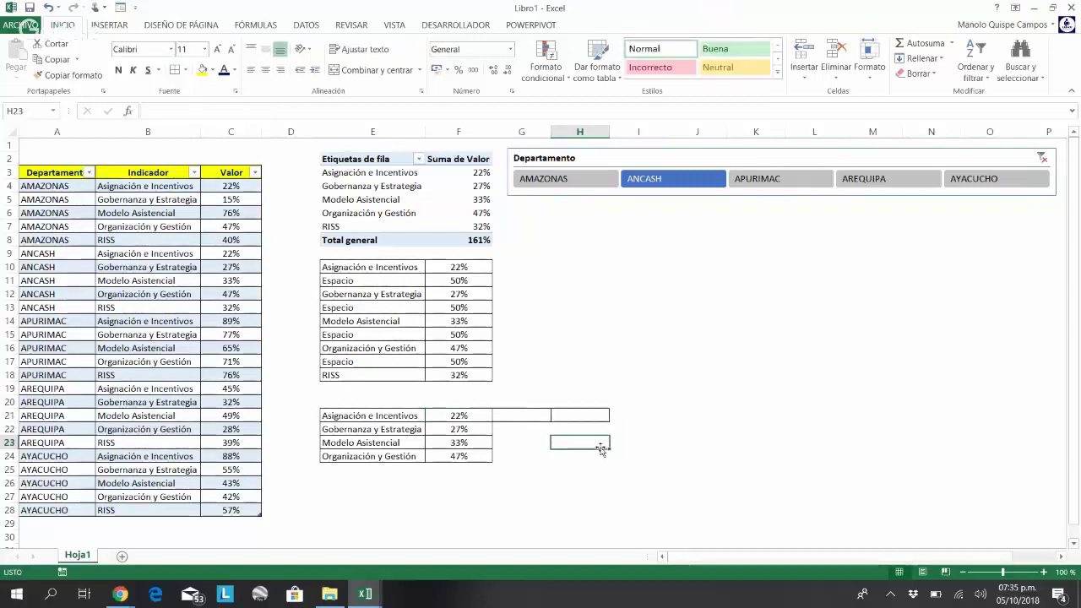
Step: Enter the formula =1-F21 in G21 and centre the contents of the range G21:H24
left_click(538, 418)
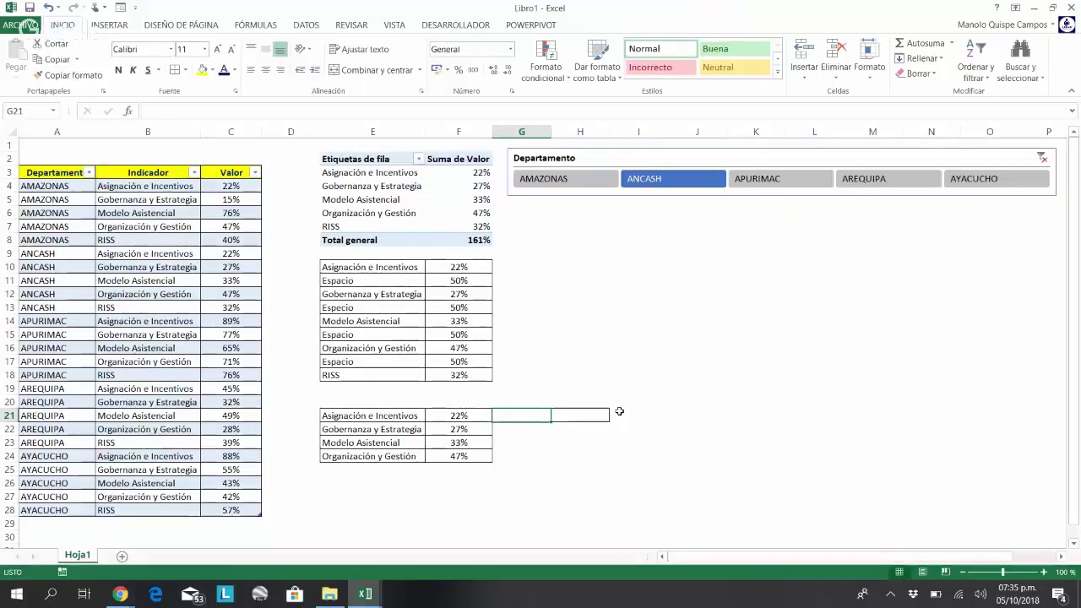
type("=1-")
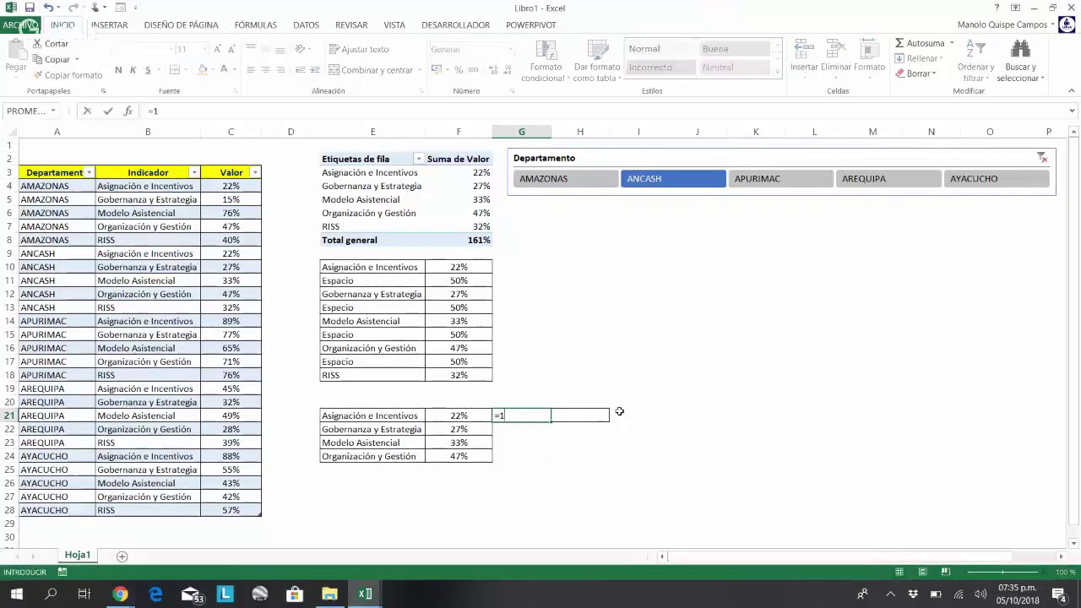
left_click(471, 416)
key("Return")
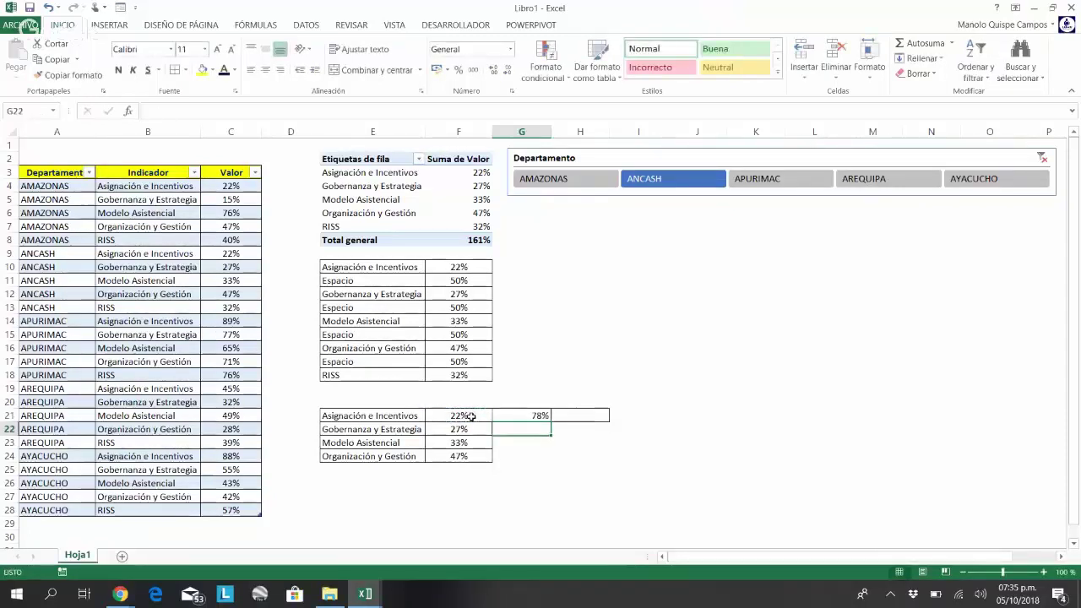
left_click_drag(528, 416, 580, 457)
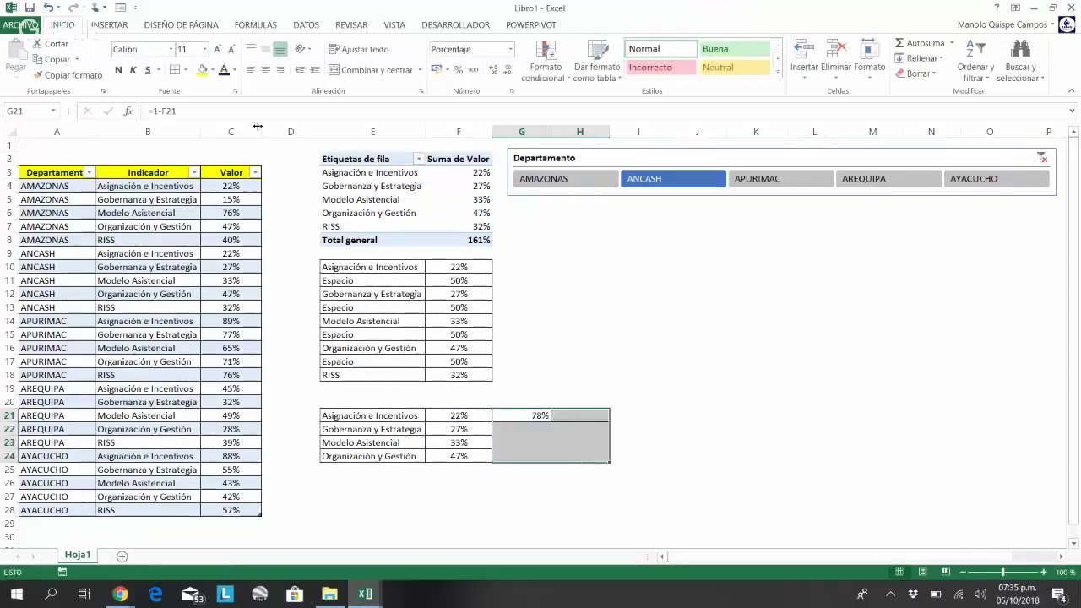
left_click(584, 414)
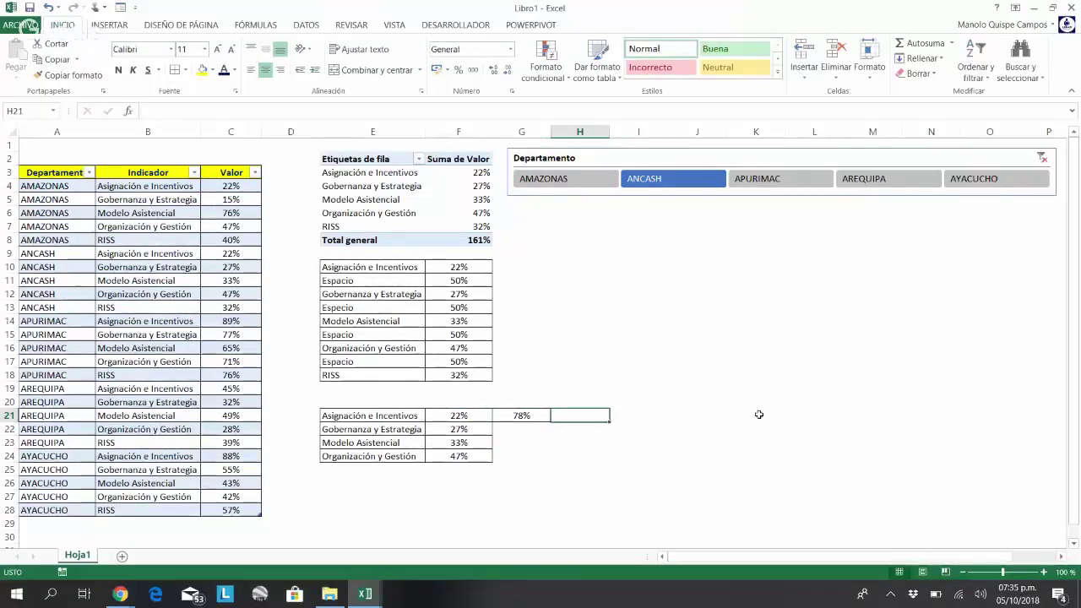
Step: Enter 100% in H21 and fill G21:H21 down through row 24
type("100%")
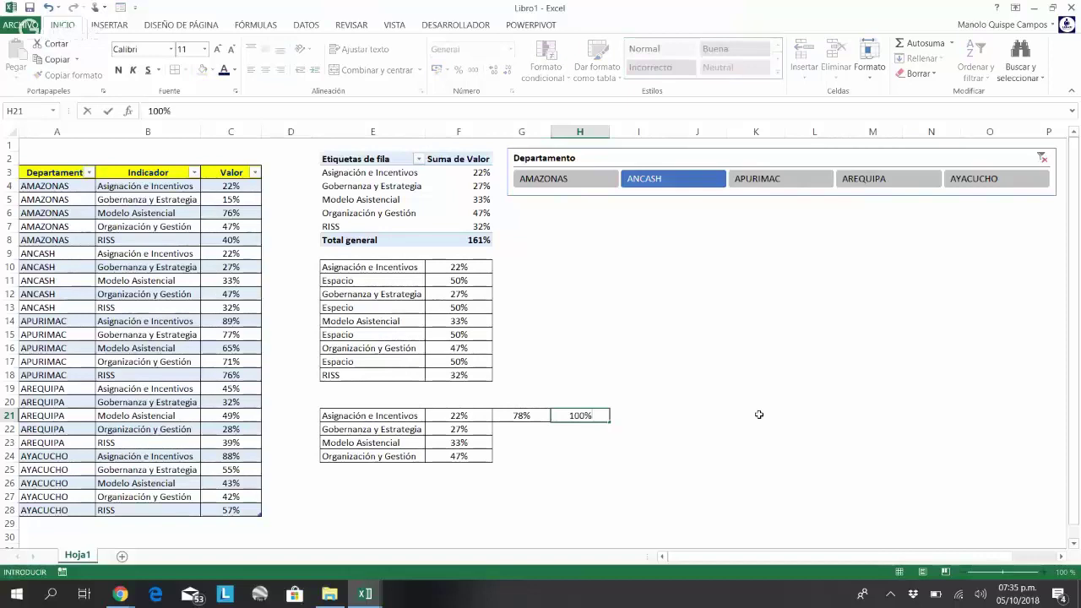
key("Return")
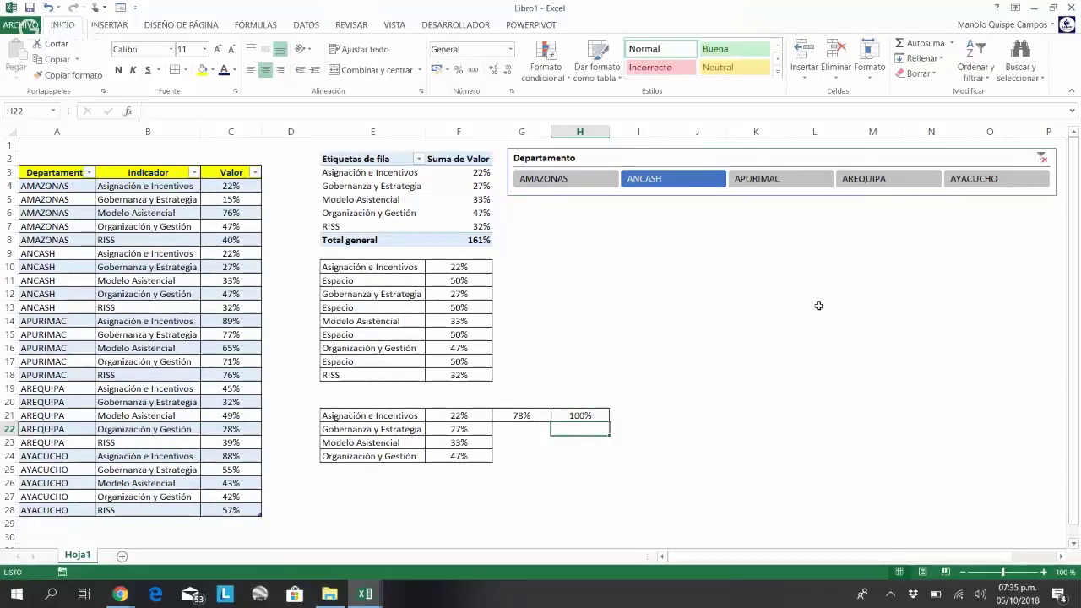
left_click_drag(521, 415, 613, 463)
left_click(745, 437)
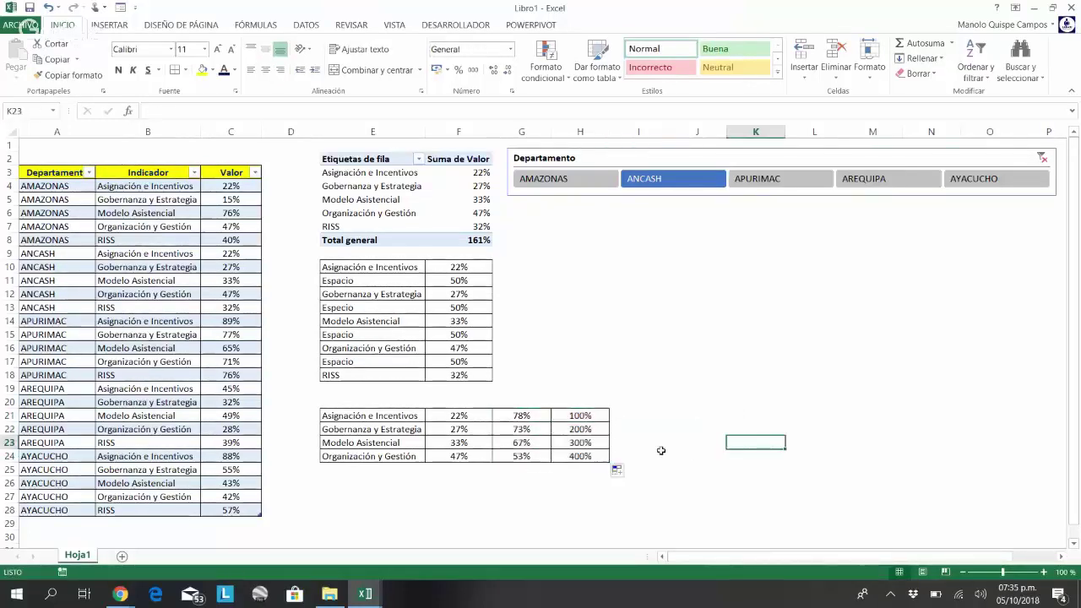
Step: Test the helper table by filtering the Departamento slicer through the different departments, finishing on AMAZONAS
left_click(597, 179)
left_click(751, 185)
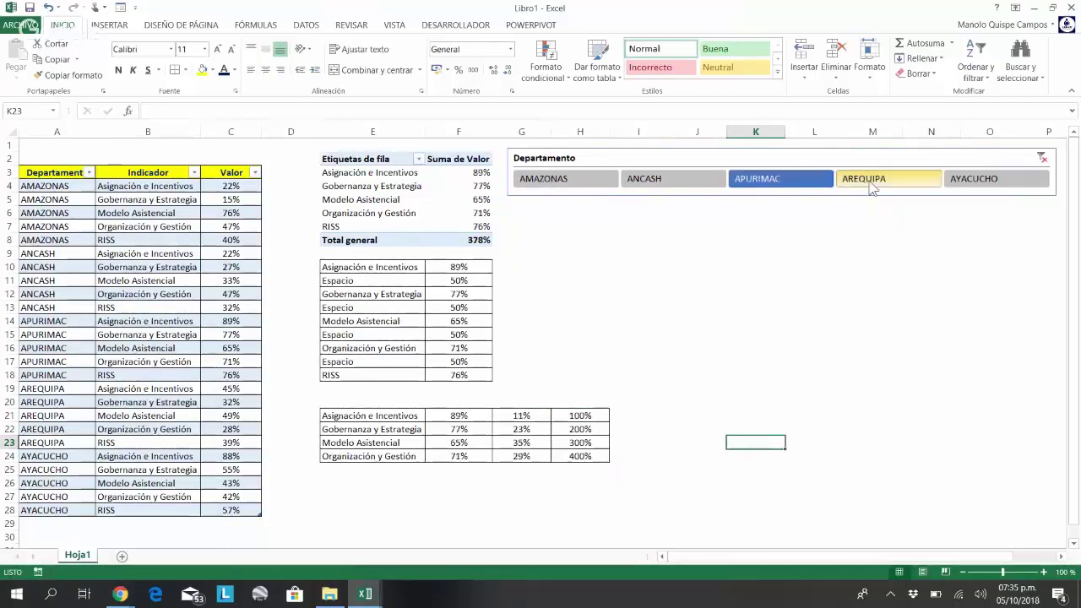
left_click(912, 184)
left_click(972, 183)
left_click(883, 180)
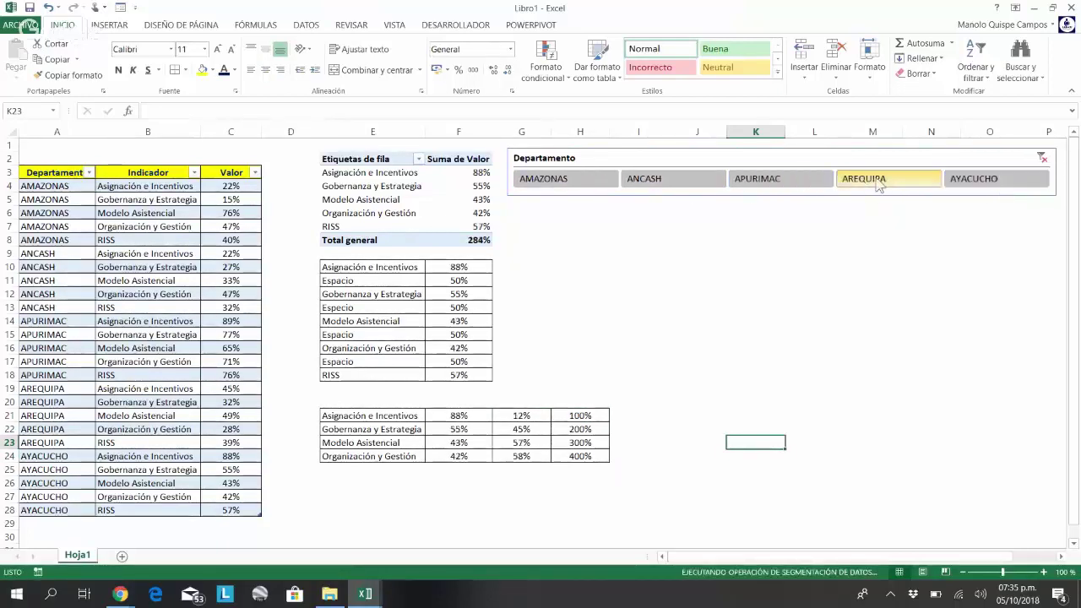
left_click(758, 181)
left_click(596, 179)
left_click(714, 250)
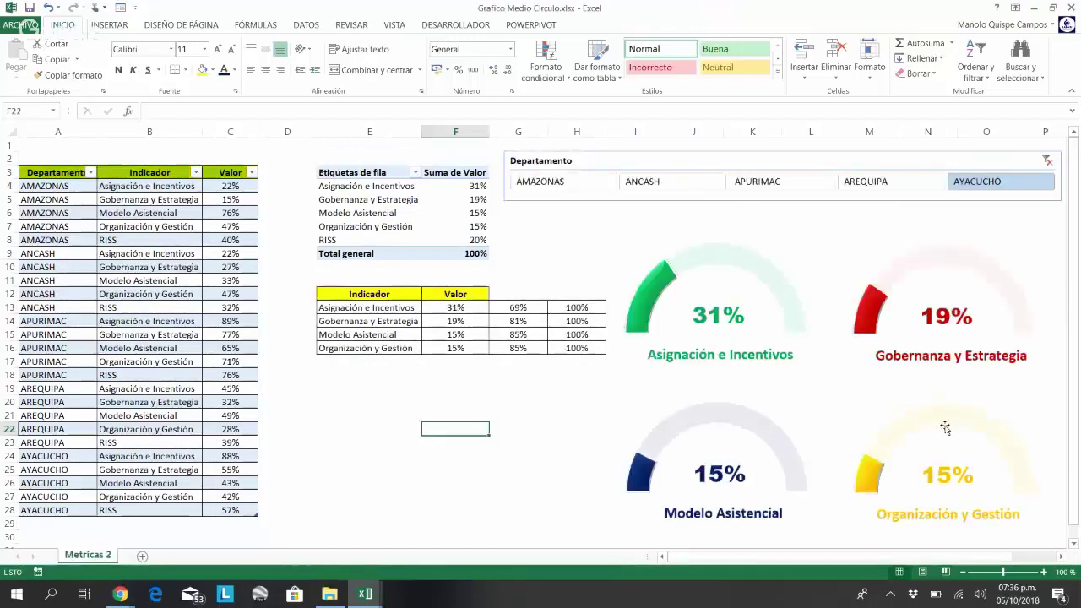
Step: In the Libro1 workbook, insert a doughnut chart from F21:H21 and place it beneath the Departamento slicer
key("alt+Tab")
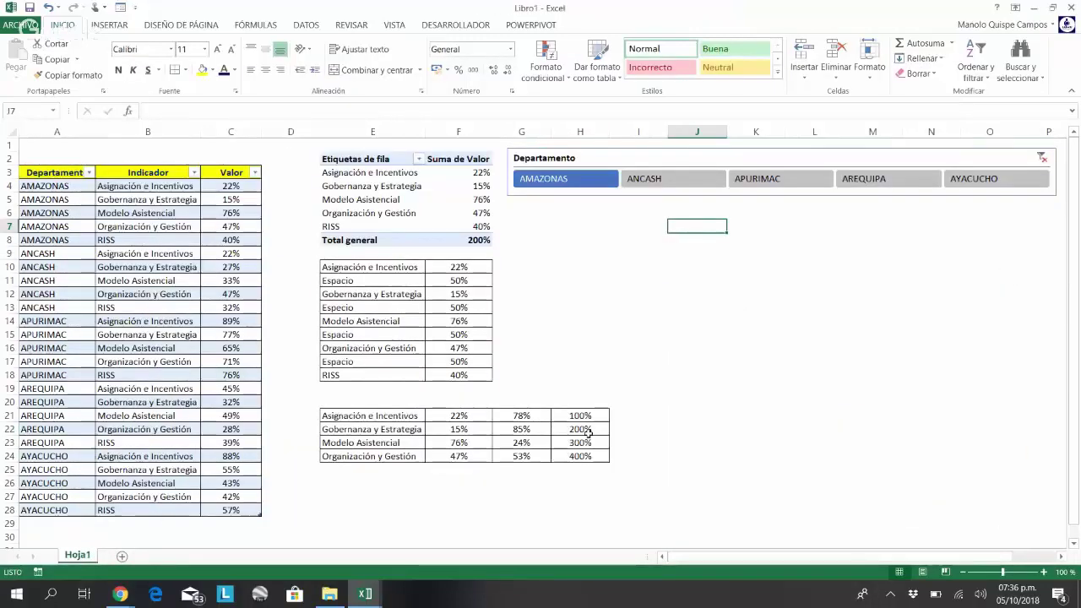
left_click(457, 416)
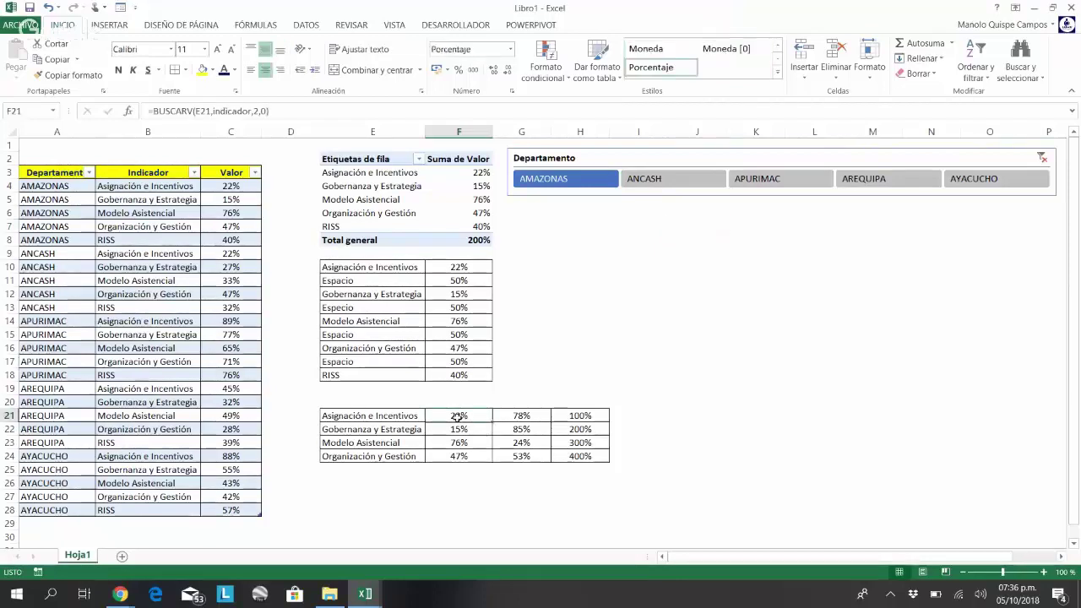
left_click_drag(459, 415, 583, 415)
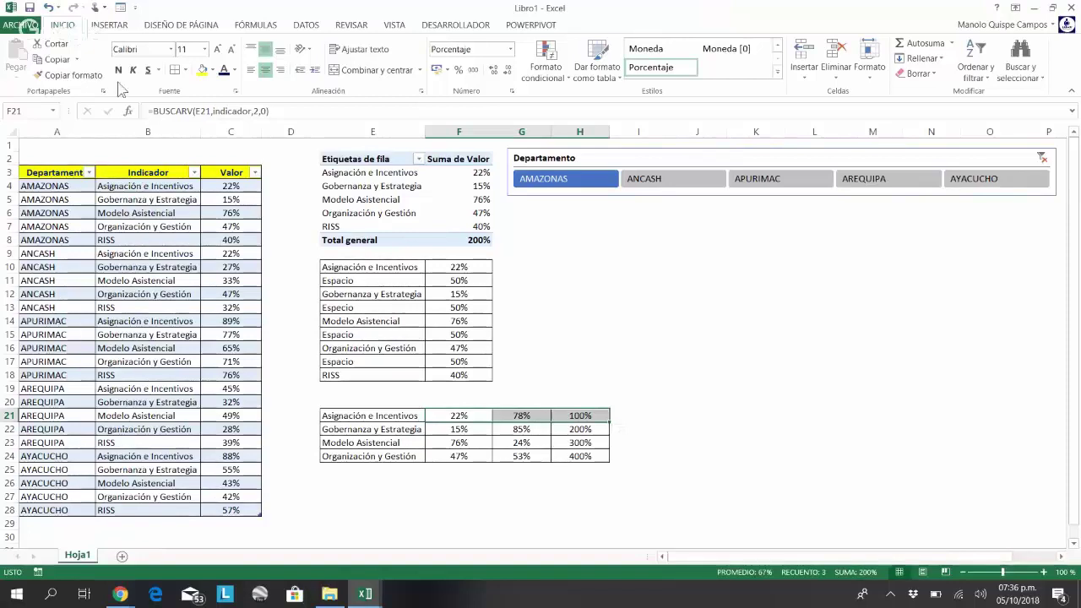
left_click(109, 26)
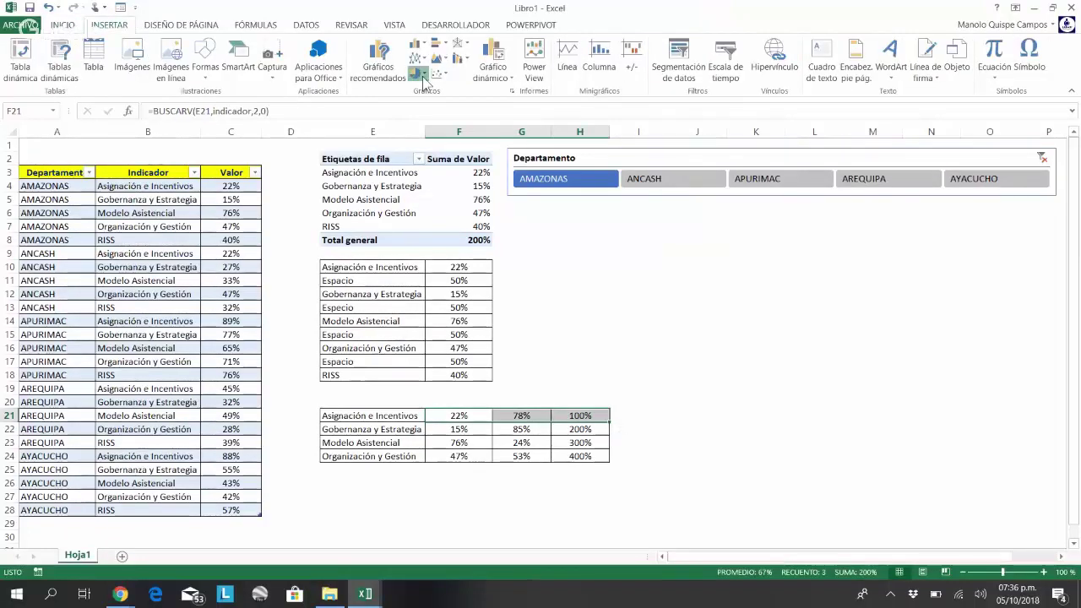
left_click(422, 75)
left_click(428, 230)
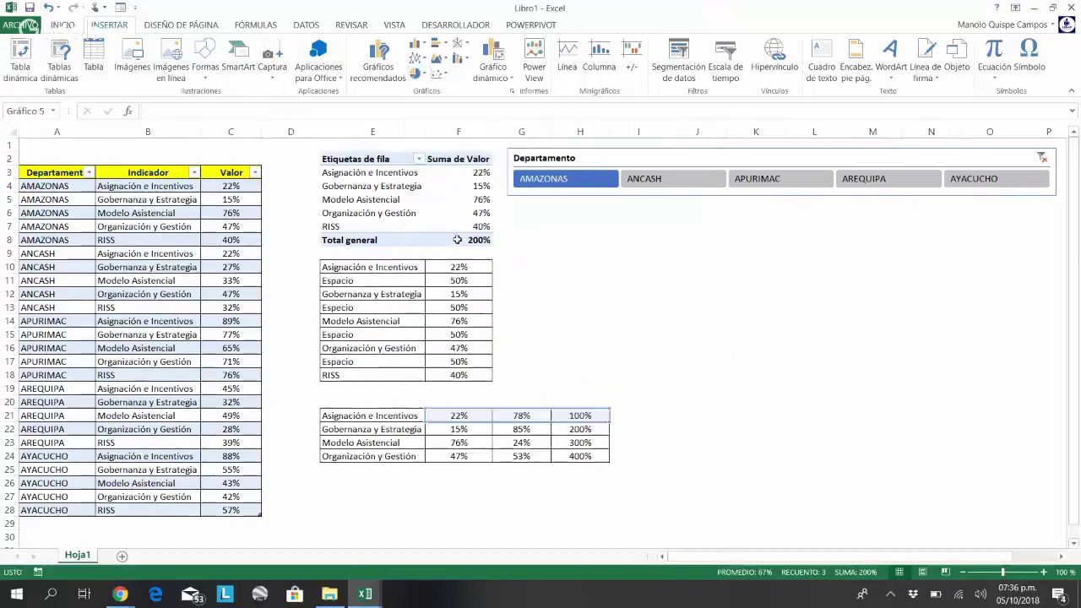
left_click_drag(542, 247, 801, 210)
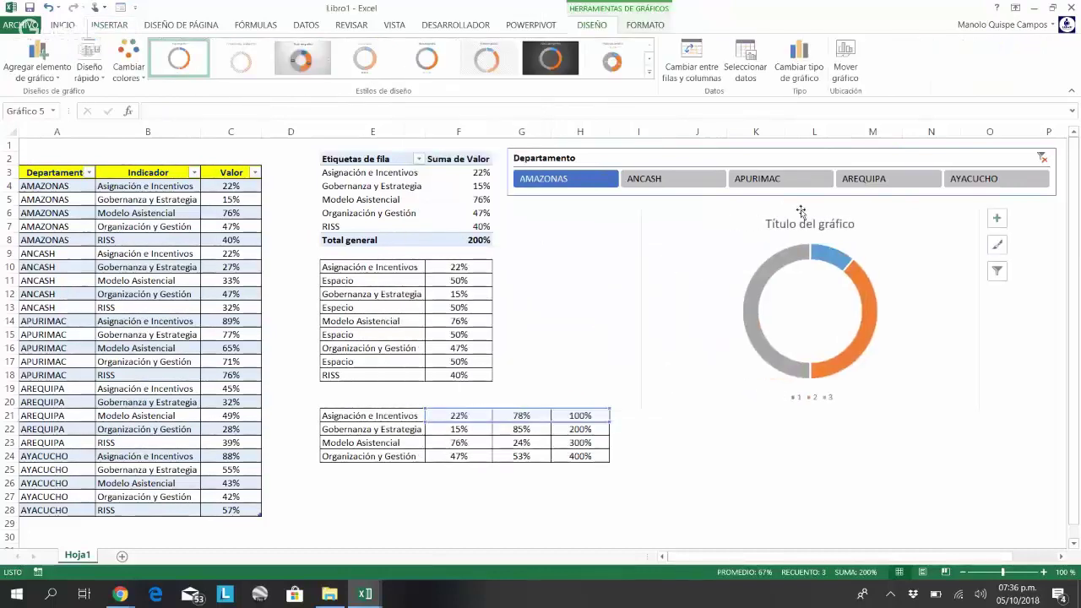
Step: Remove the title, the legend and the outline from the doughnut chart
left_click(999, 221)
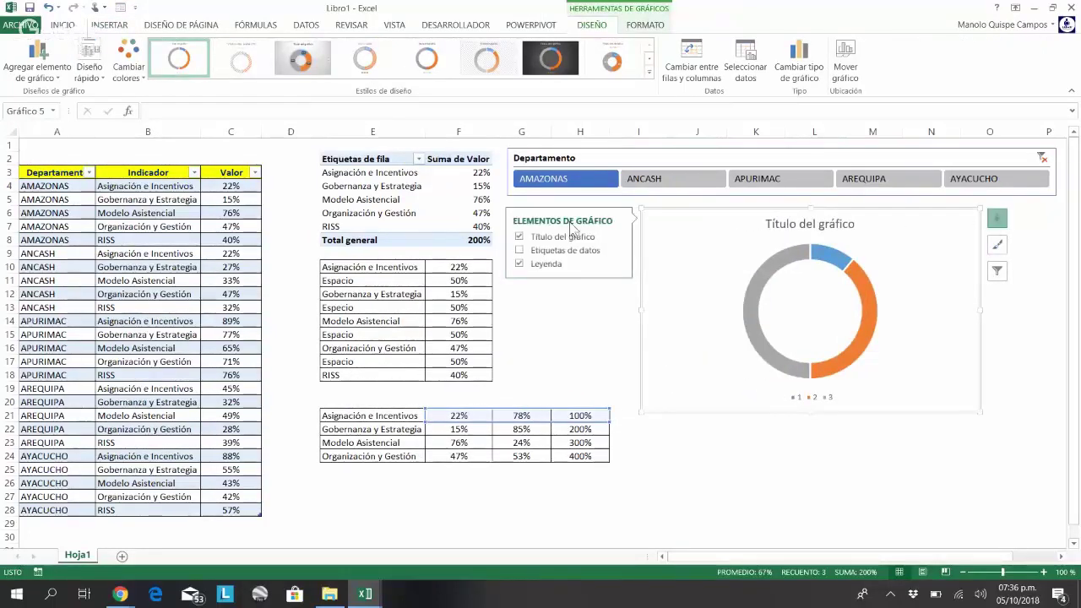
left_click(519, 236)
left_click(519, 264)
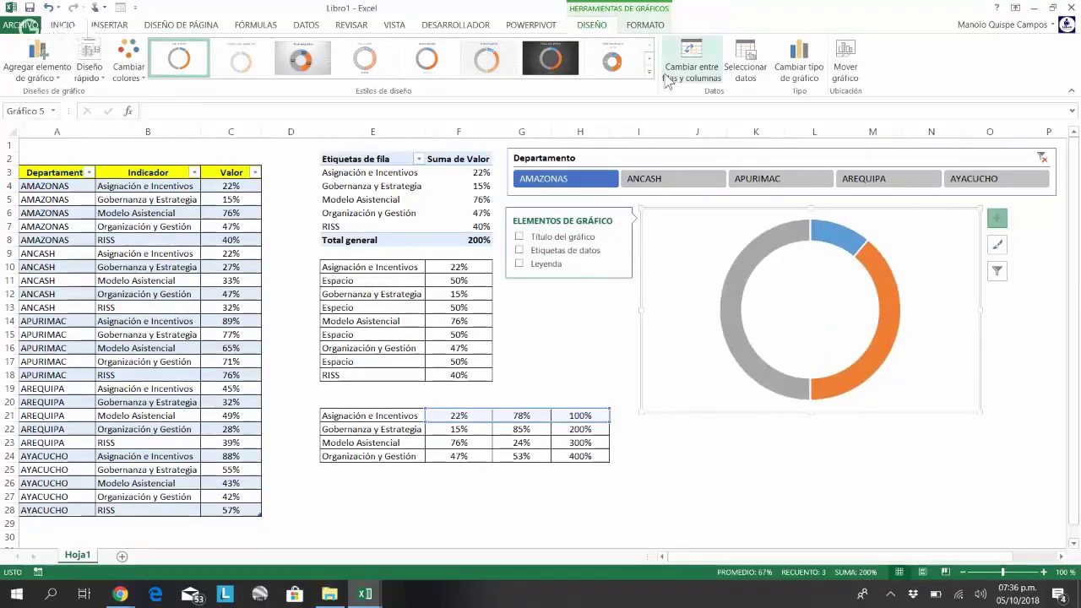
left_click(645, 24)
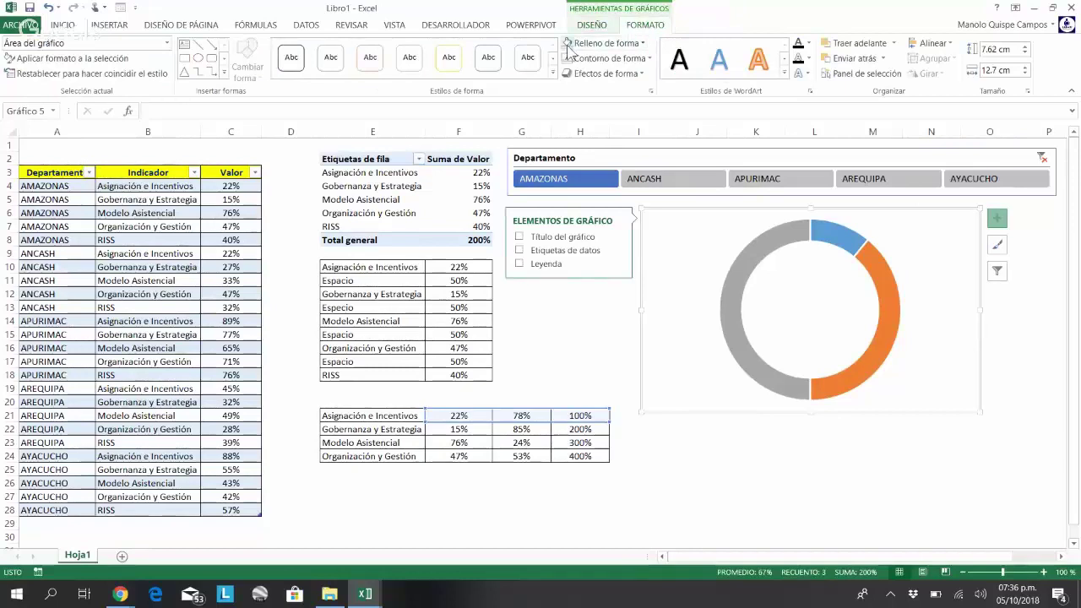
left_click(880, 455)
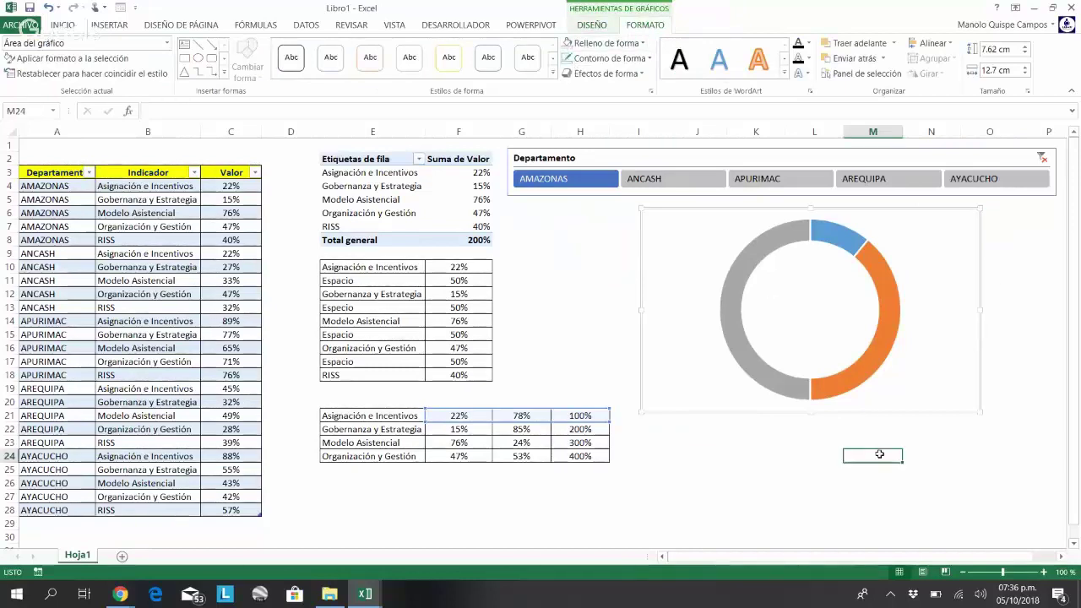
Step: Set the doughnut series' first slice angle to 270° so the 100% segment forms the lower half
left_click(857, 382)
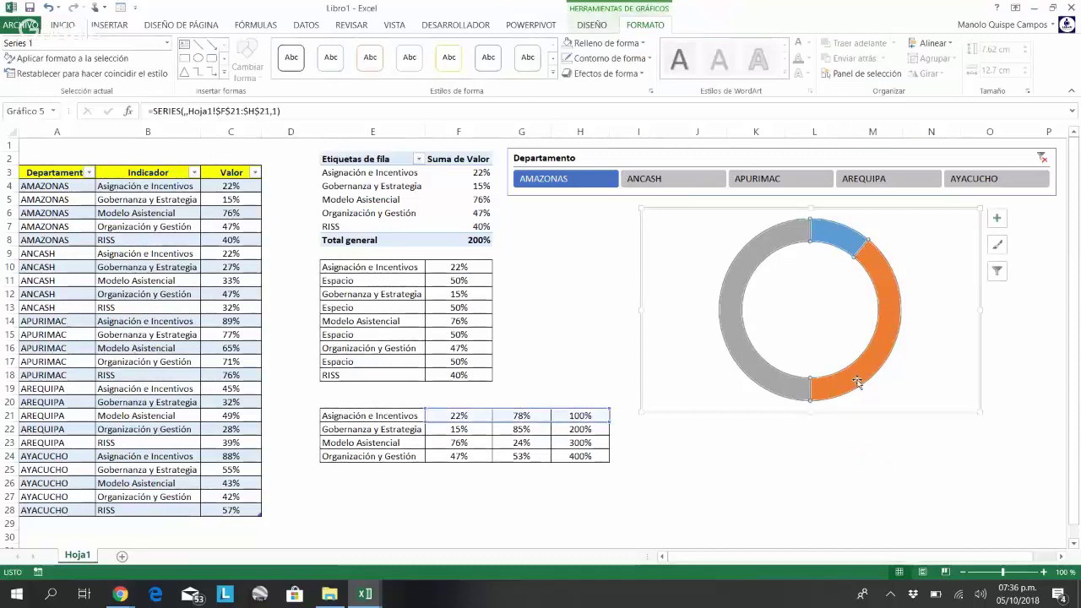
right_click(857, 382)
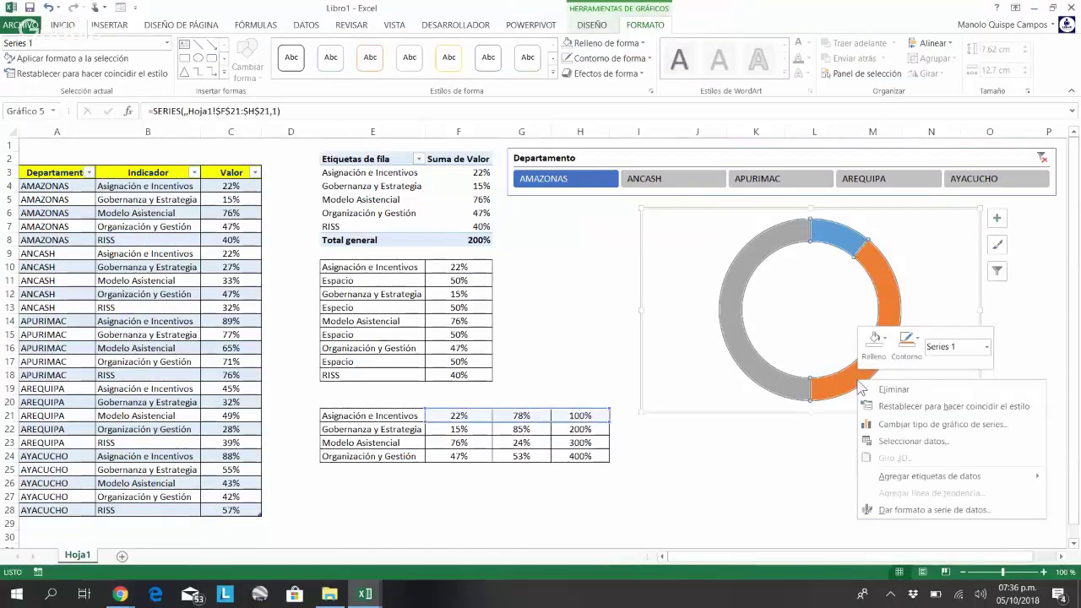
left_click(965, 510)
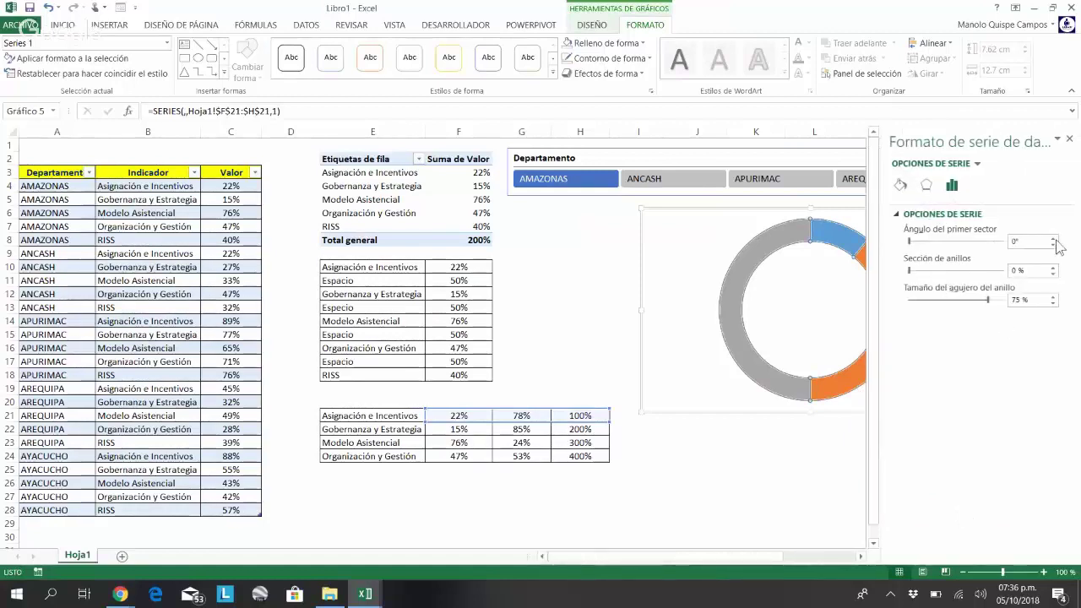
left_click(1024, 245)
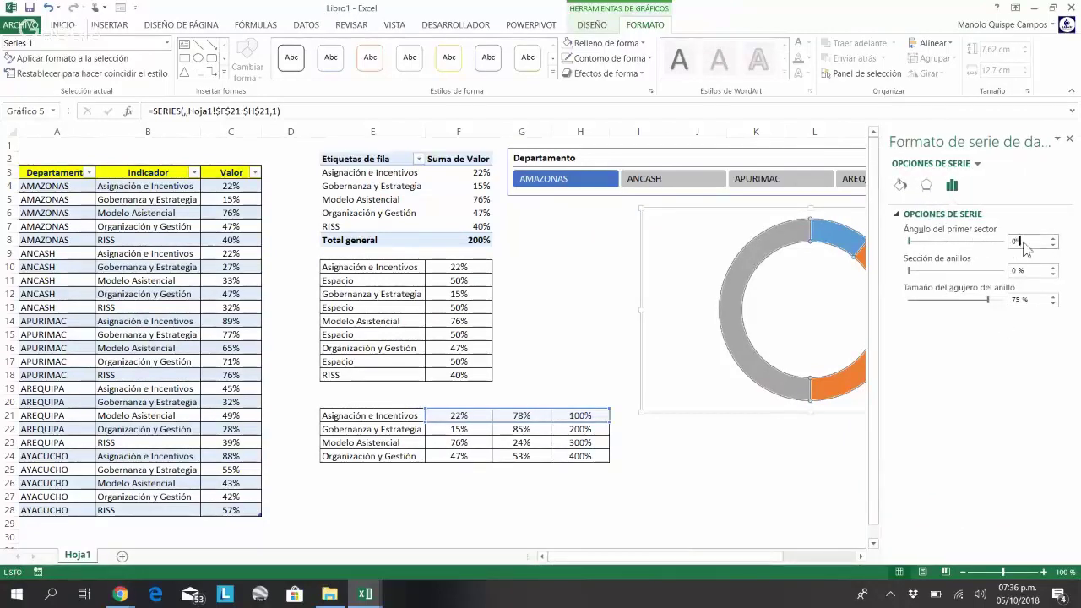
left_click_drag(1024, 244, 1000, 246)
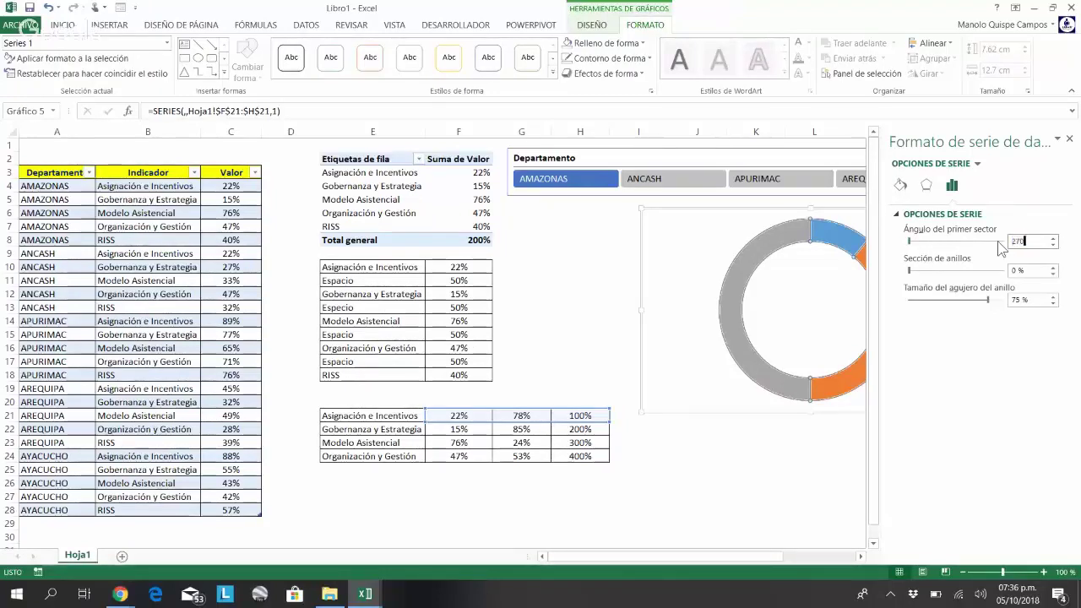
type("270")
key("Return")
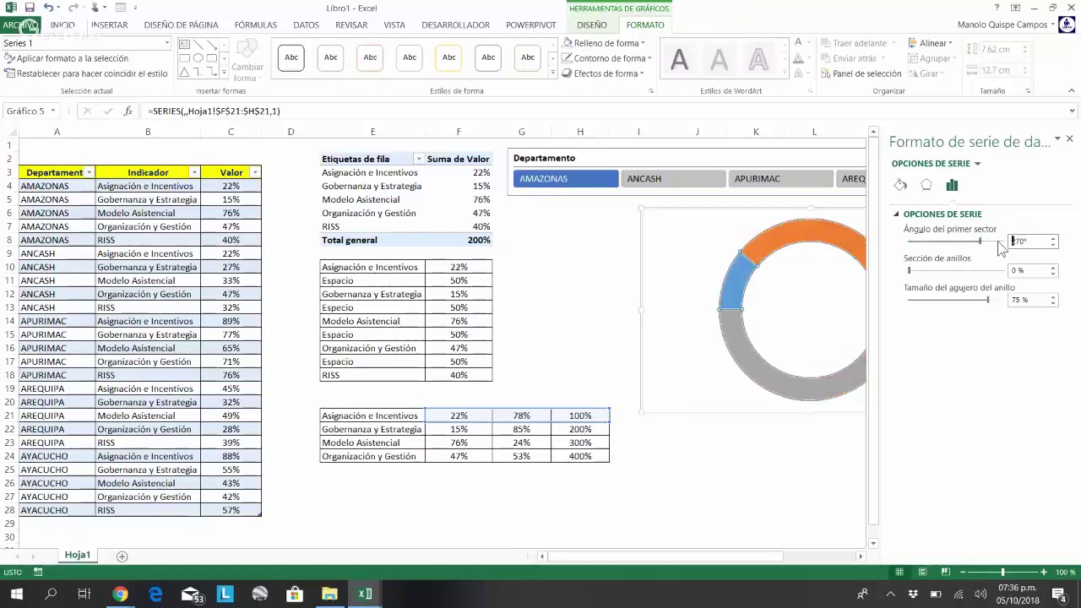
left_click(1069, 138)
left_click(873, 449)
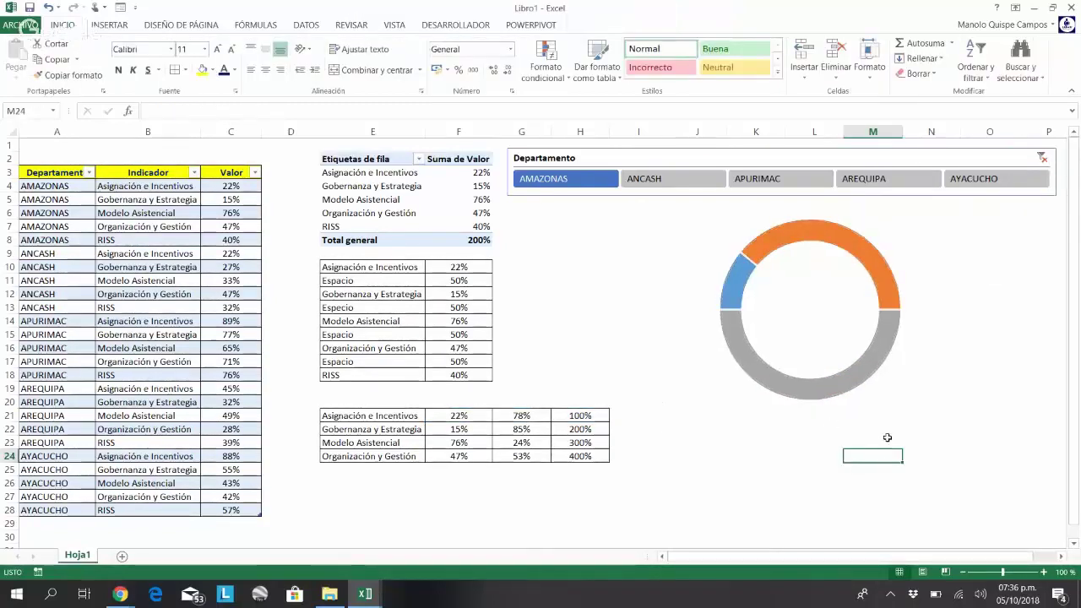
Step: Move the doughnut chart closer to the helper tables, just beneath the Departamento slicer
left_click(459, 415)
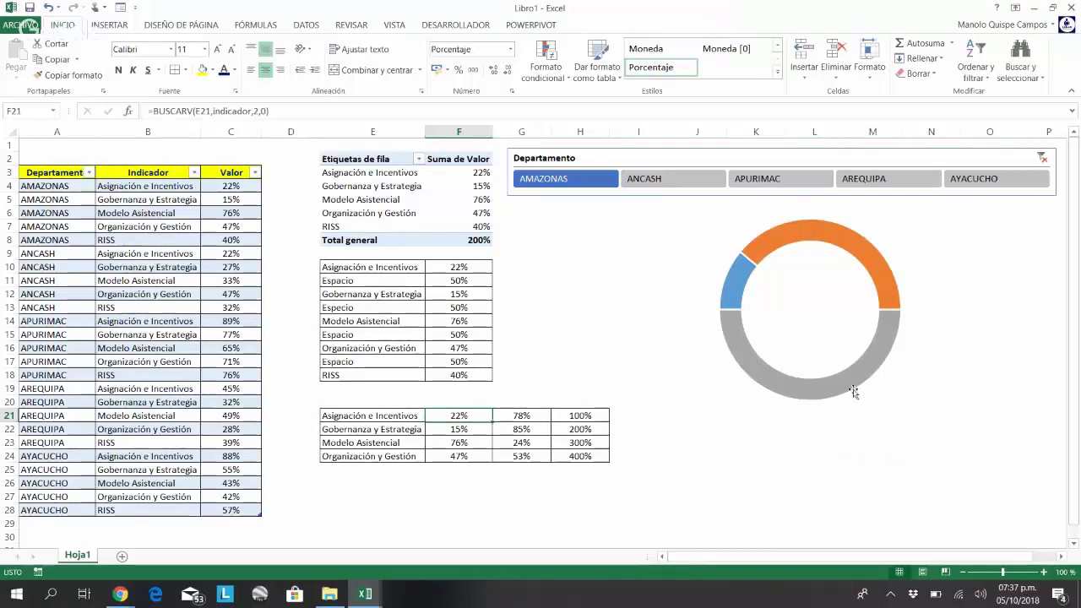
left_click(854, 391)
left_click_drag(850, 406, 738, 399)
Step: Set the doughnut's lower-half 100% segment to no fill, leaving a half-circle gauge
mouse_move(732, 379)
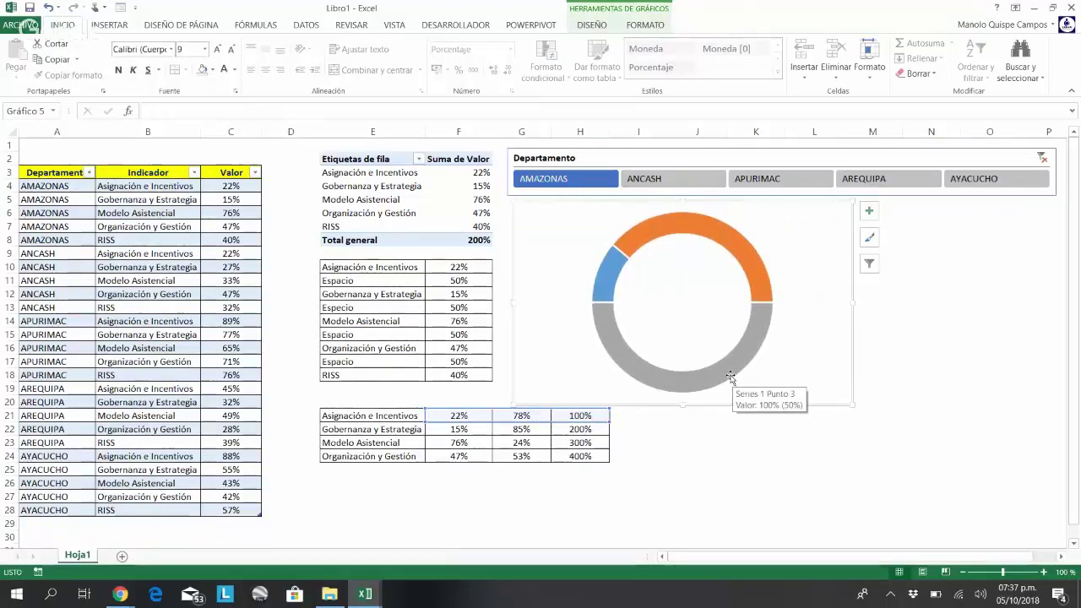
double_click(686, 380)
left_click(686, 380)
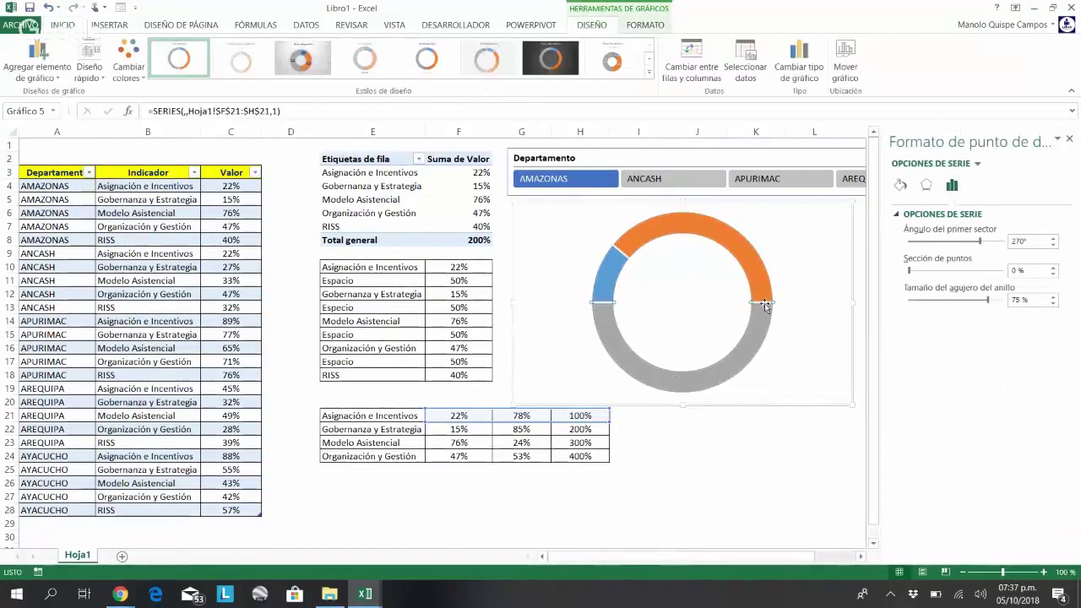
left_click(901, 187)
left_click(927, 234)
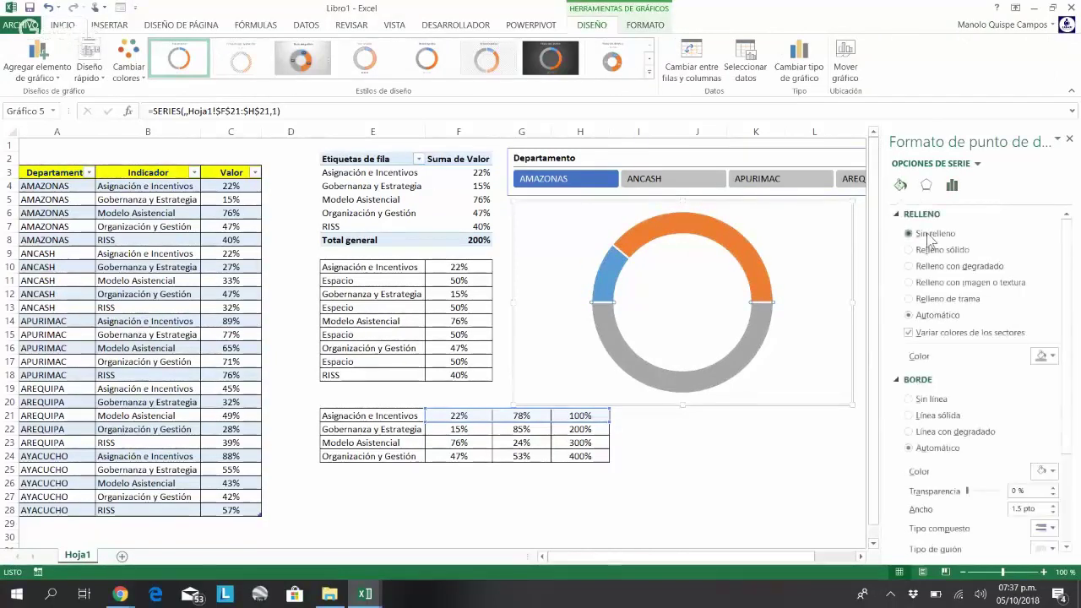
left_click(747, 432)
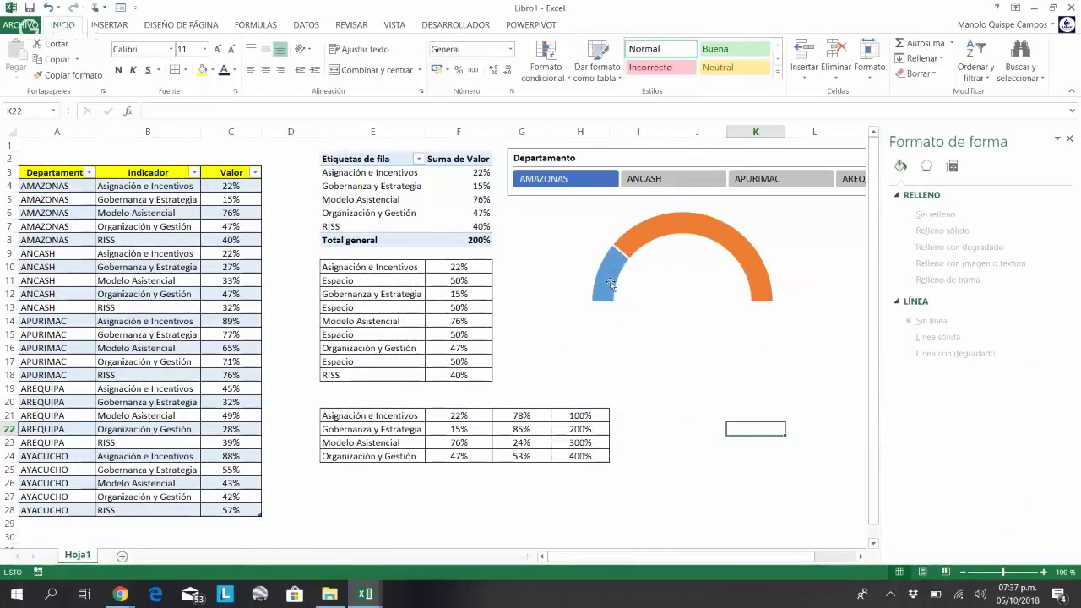
Step: Give the gauge's value segment, fed by F21, a solid dark red fill
mouse_move(611, 284)
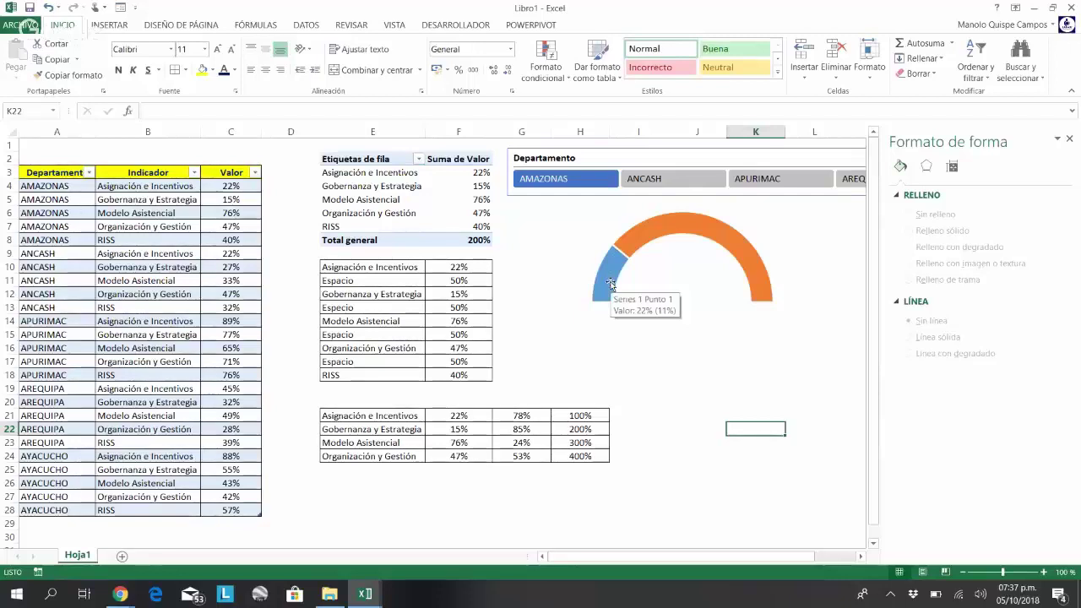
left_click(611, 285)
left_click(611, 285)
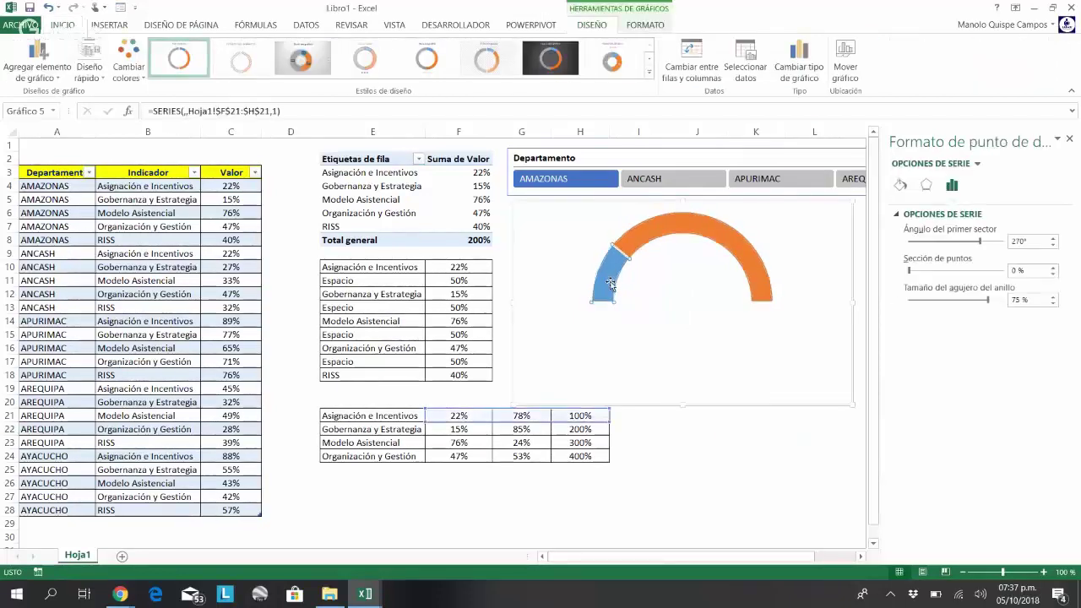
left_click(900, 184)
left_click(953, 252)
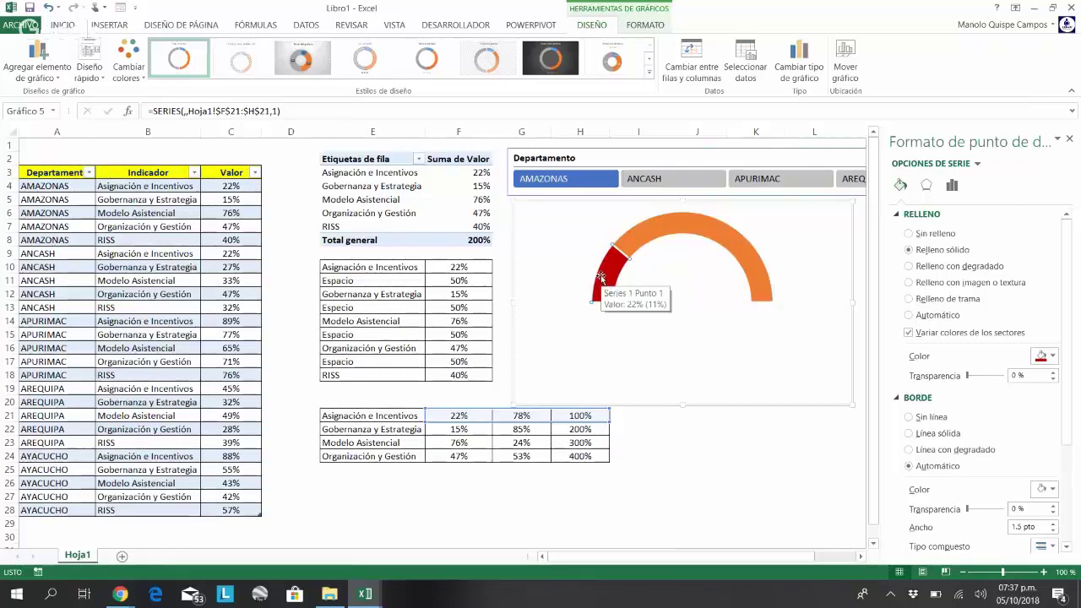
Step: Give the gauge's remainder segment, fed by G21, a solid dark red fill with 90% transparency
left_click(647, 231)
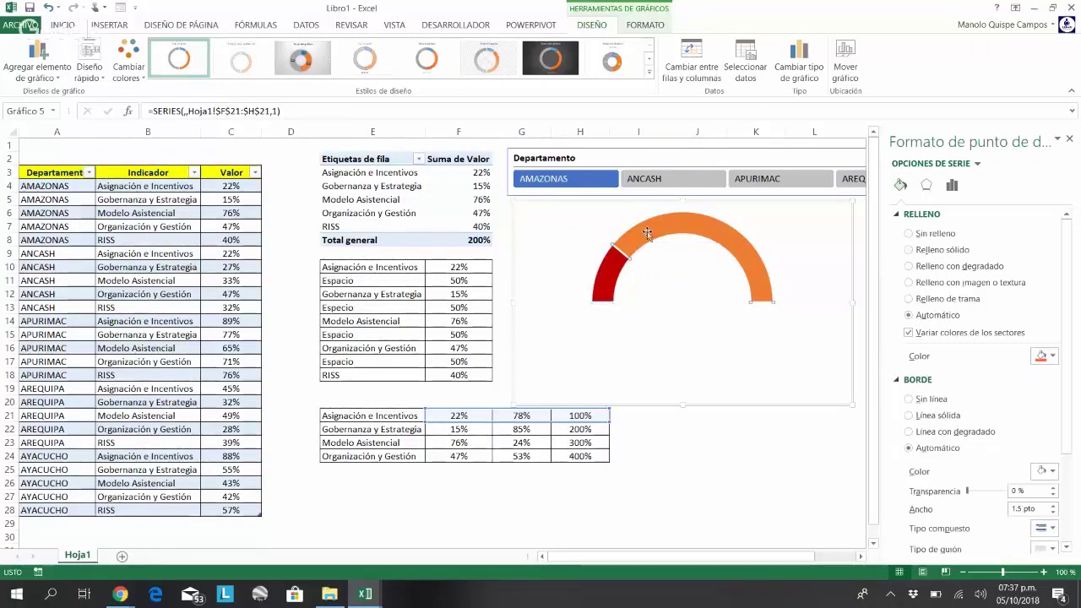
left_click(909, 250)
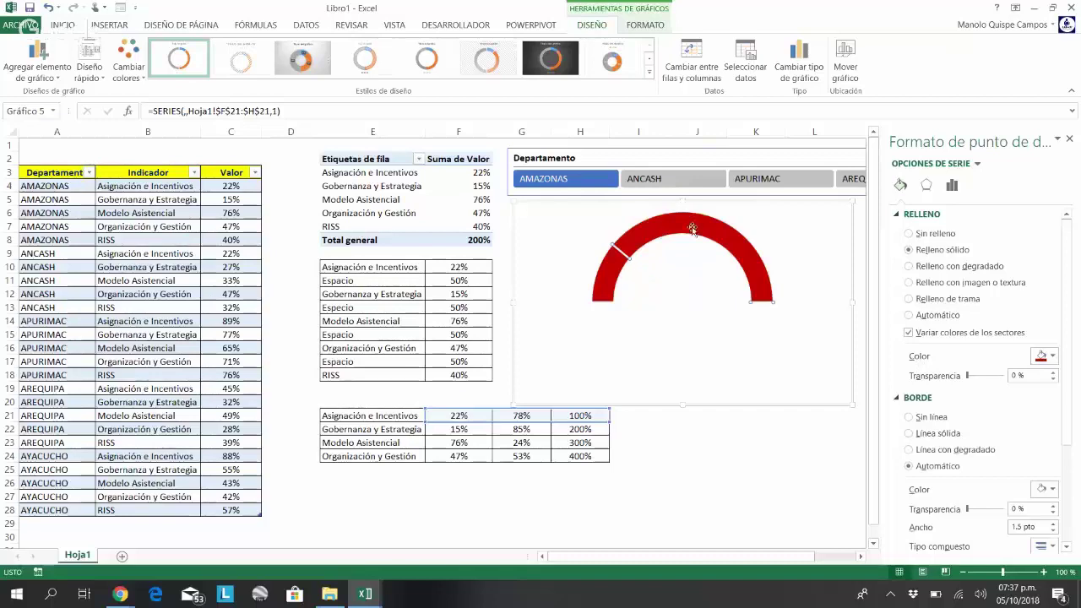
left_click(1011, 374)
type("90")
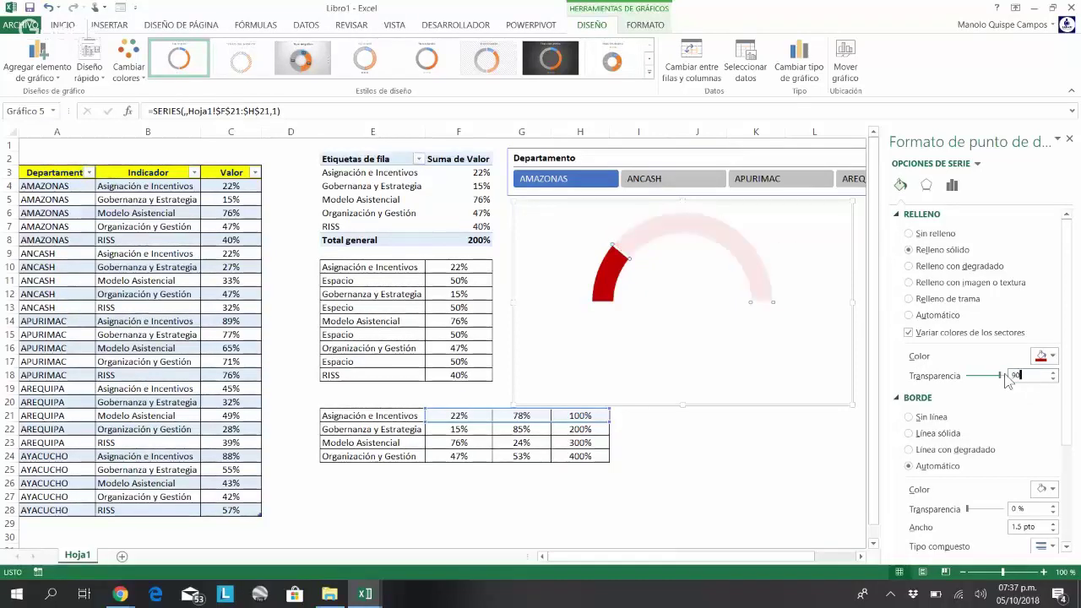
left_click(798, 473)
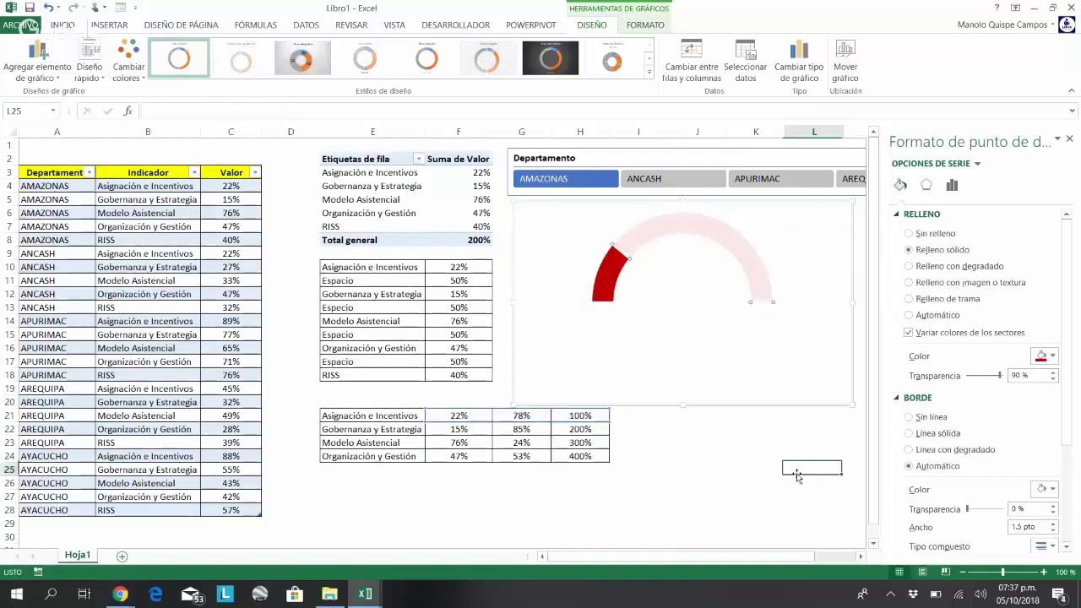
Step: Apply the second preset shape effect to the gauge's dark red value segment only
left_click(809, 427)
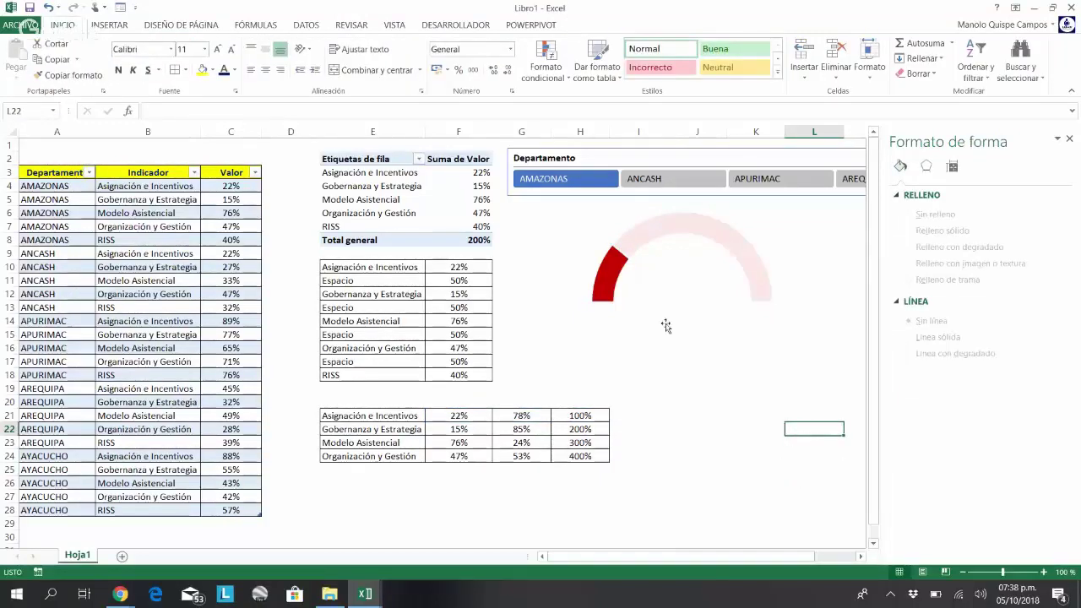
mouse_move(605, 273)
left_click(608, 284)
left_click(608, 285)
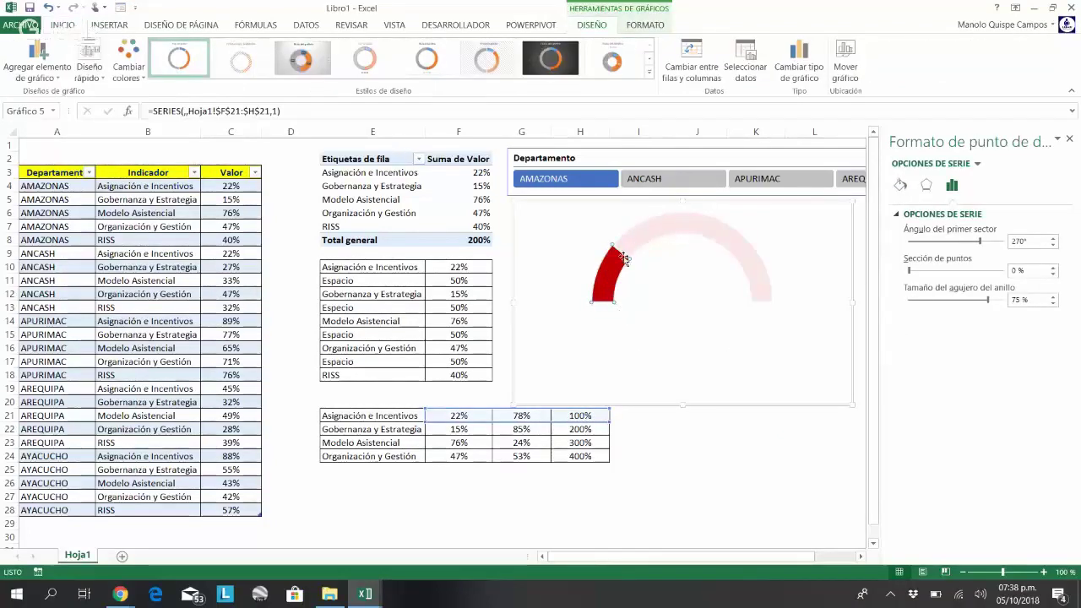
left_click(644, 25)
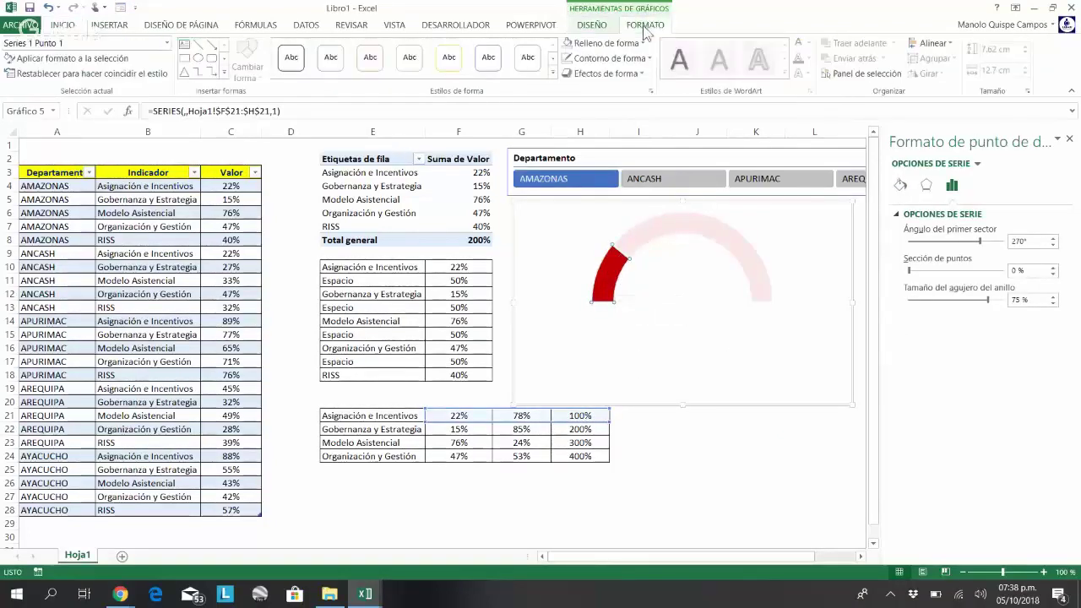
left_click(640, 75)
mouse_move(636, 100)
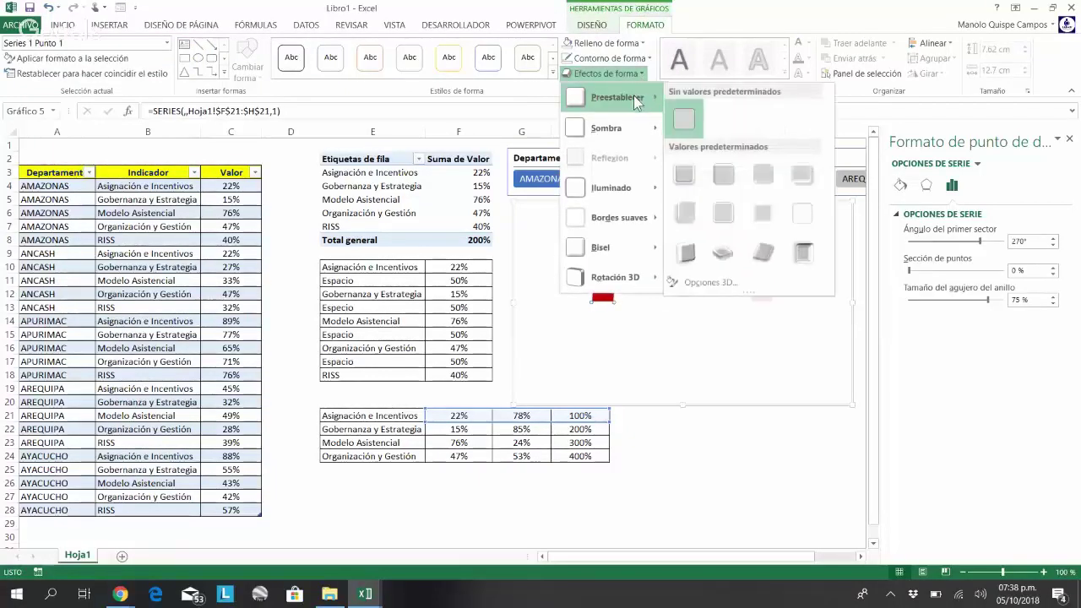
left_click(732, 175)
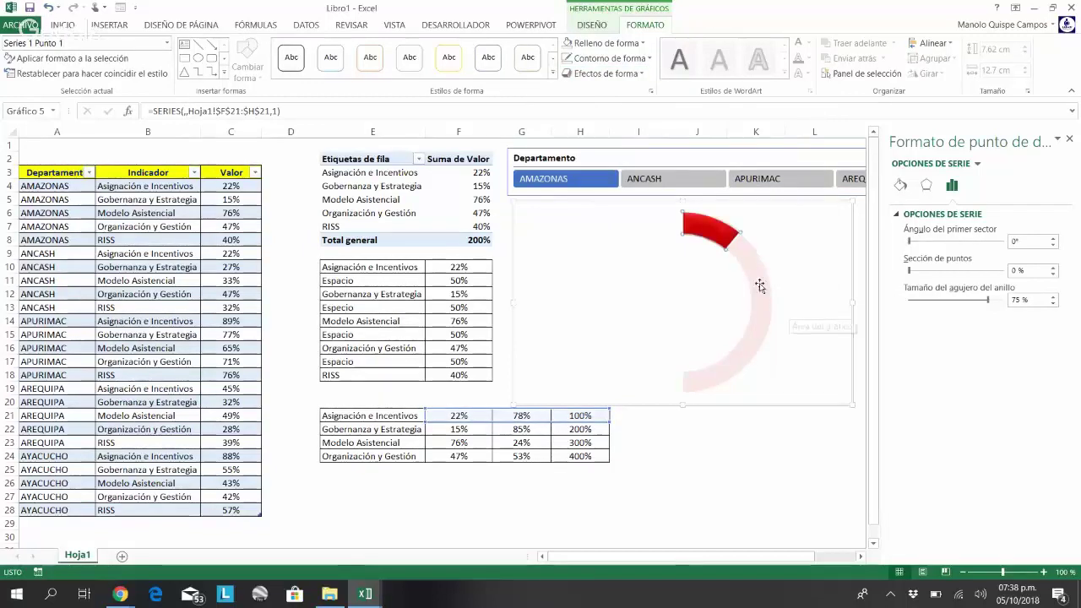
Step: Set the doughnut's first slice angle to 270° so the gauge forms an upper half-circle
double_click(1024, 241)
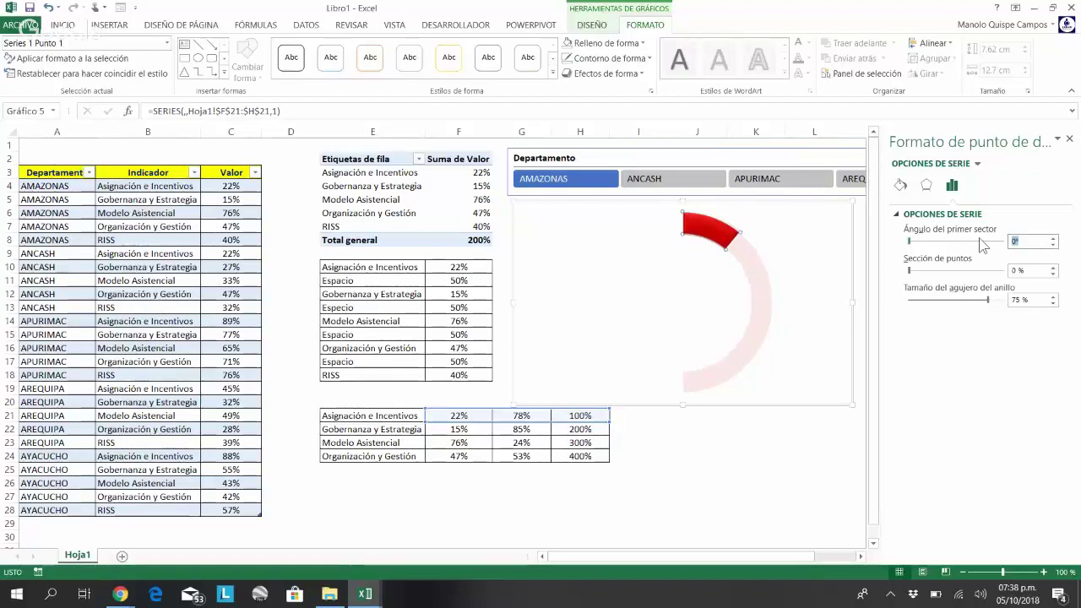
type("270")
key("Return")
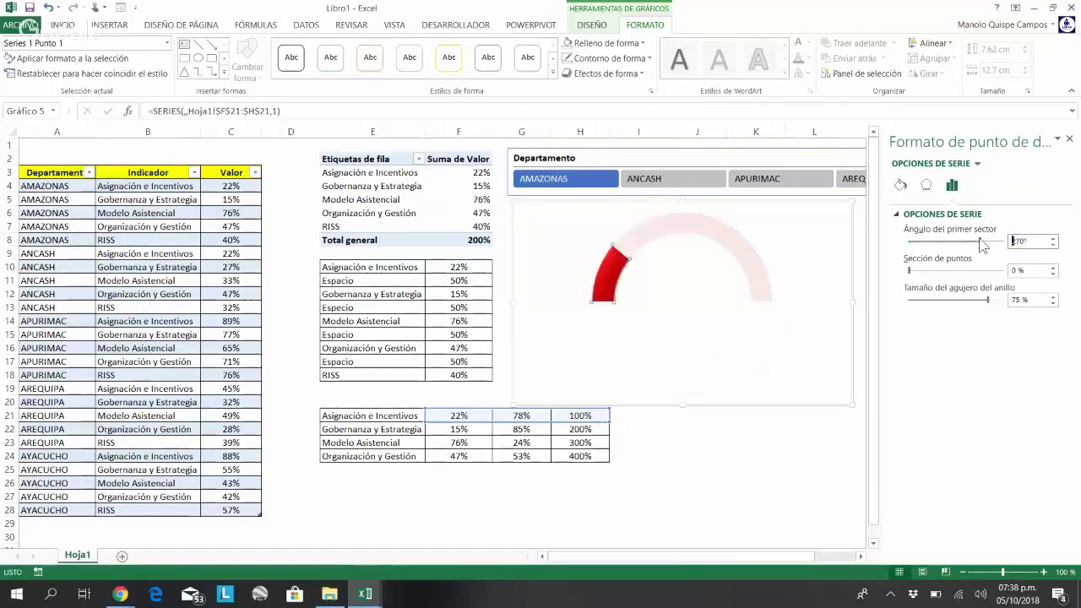
Step: Check the fill and border settings of the gauge's chart area
left_click(794, 407)
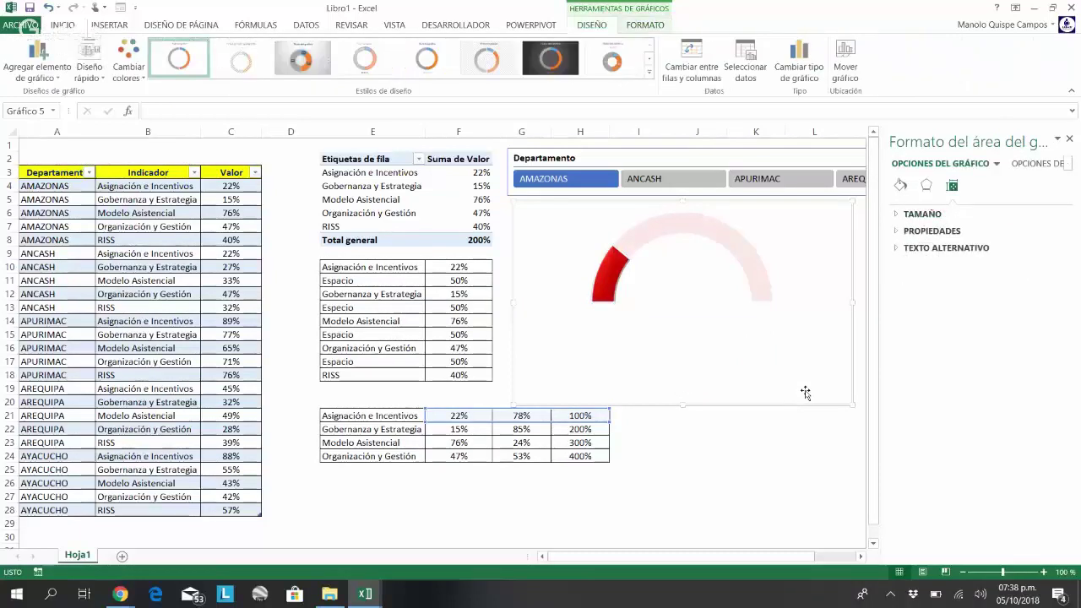
left_click(901, 185)
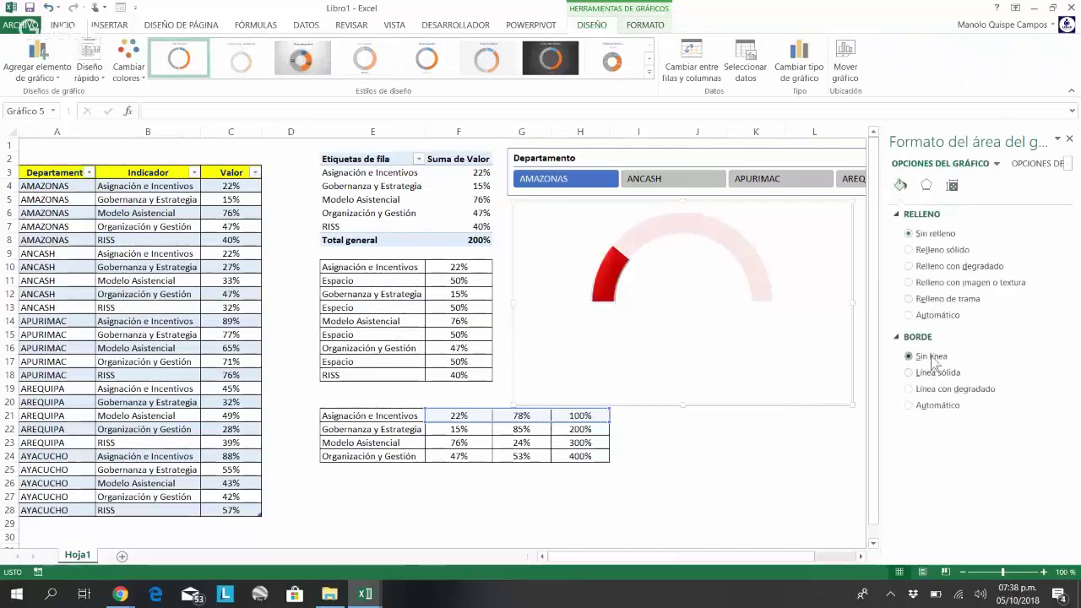
left_click(753, 440)
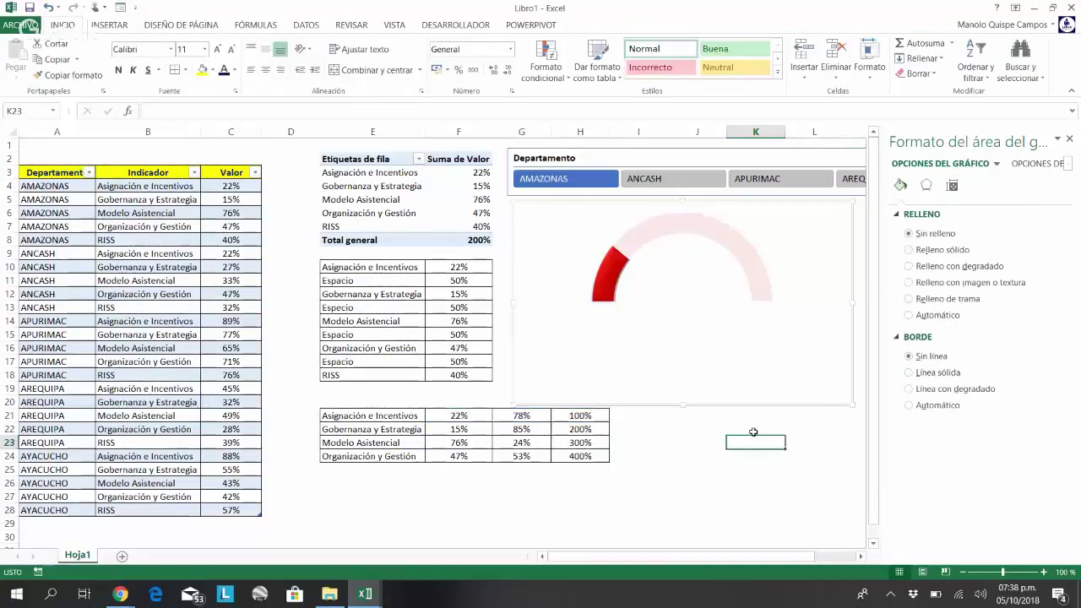
Step: Move the gauge chart slightly away from the helper tables, beneath the Departamento slicer, and close the formatting pane
left_click(768, 380)
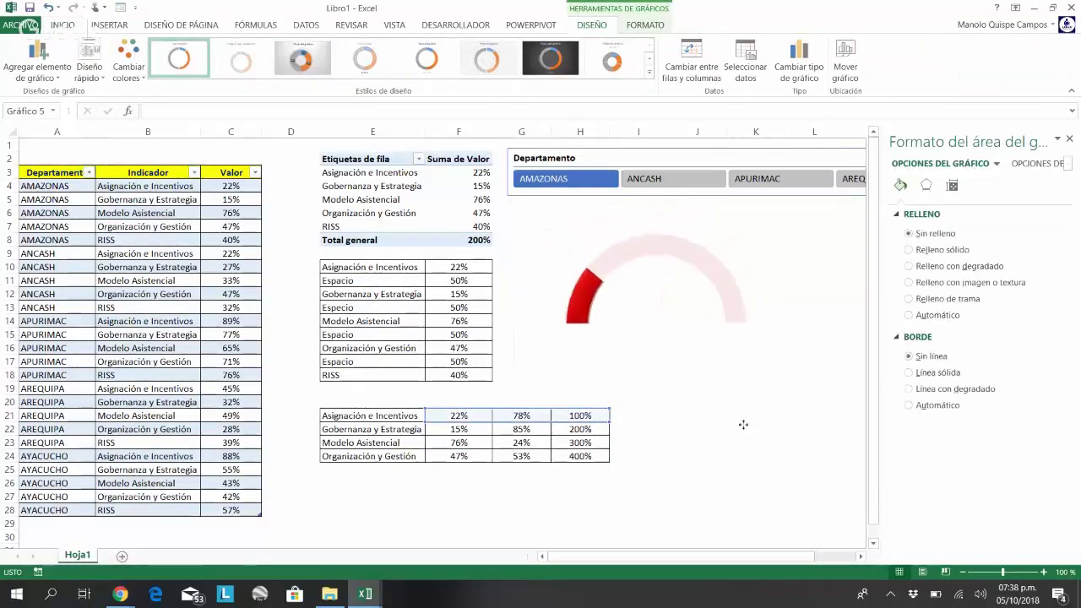
left_click_drag(743, 425, 812, 411)
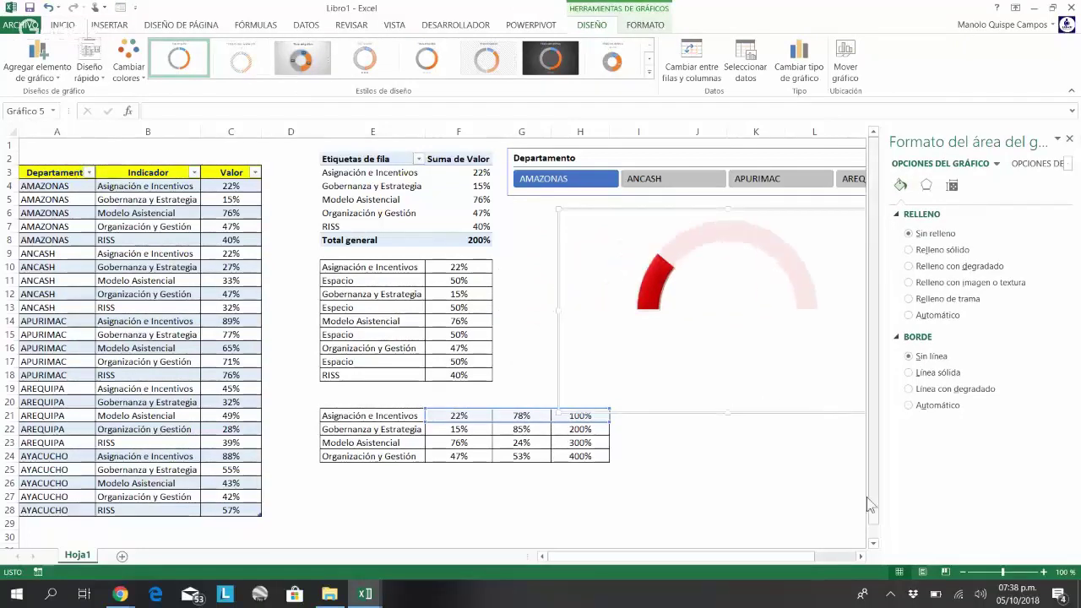
left_click(799, 466)
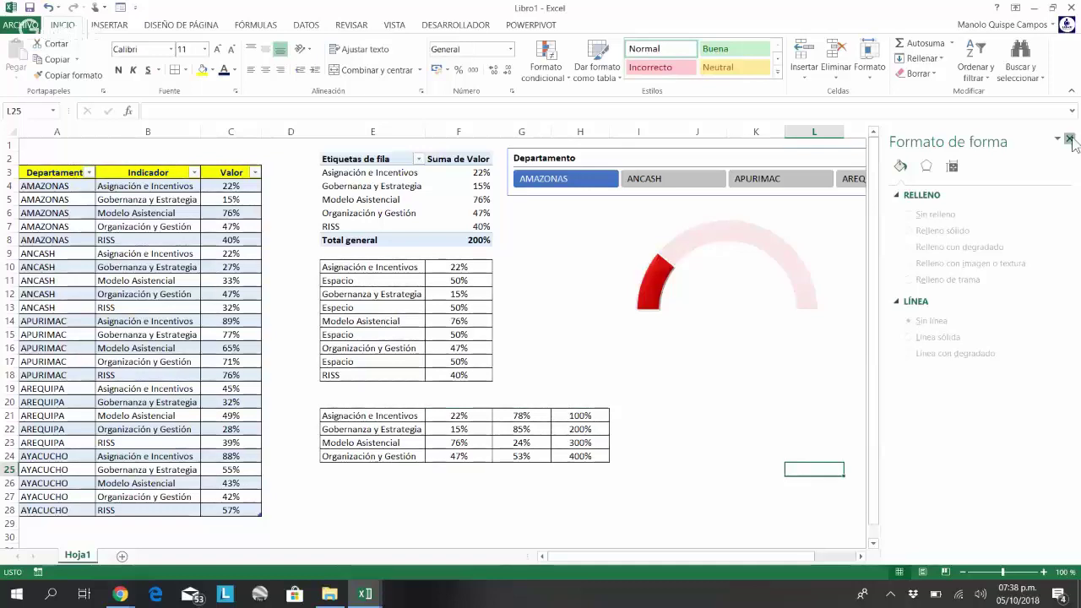
left_click(1069, 140)
Step: Resize the gauge's chart frame to be narrower and slightly taller, keeping the arc beneath the Departamento slicer
left_click(833, 298)
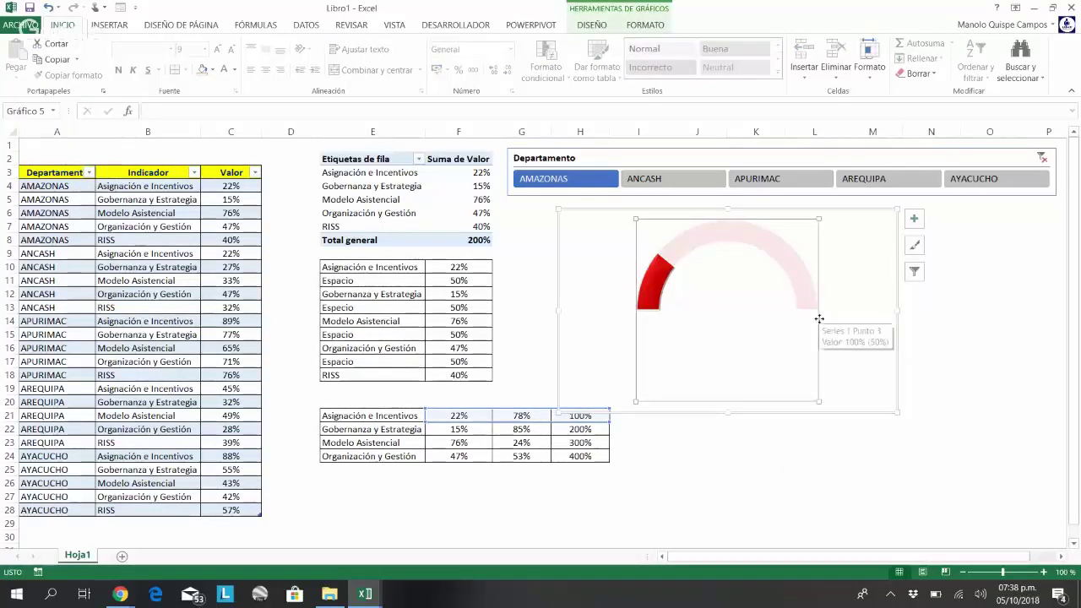
left_click_drag(898, 309, 772, 313)
left_click_drag(664, 411, 676, 372)
left_click_drag(770, 370, 829, 426)
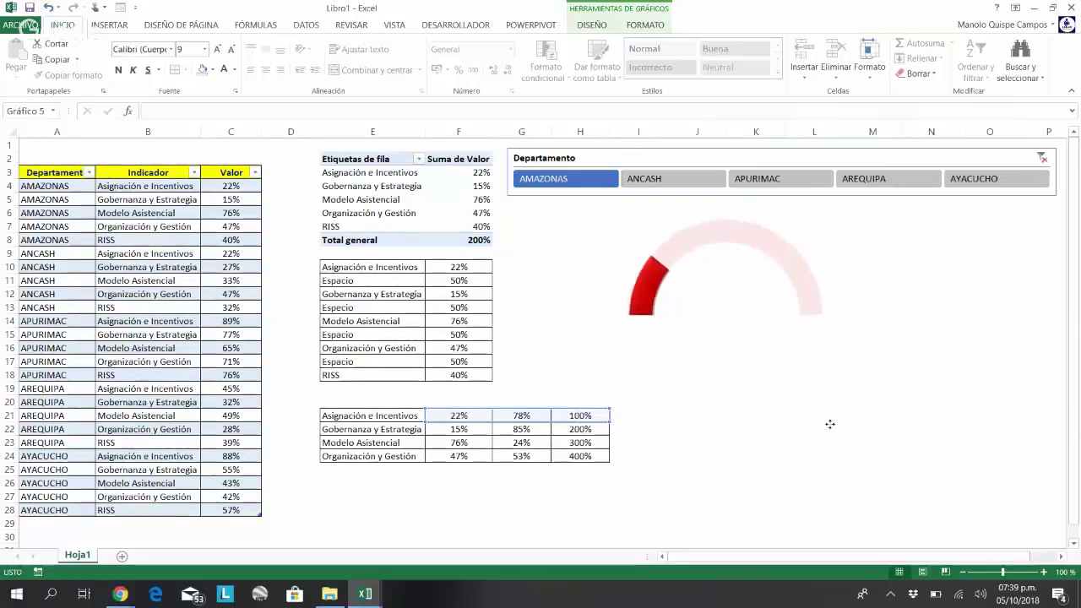
left_click(813, 479)
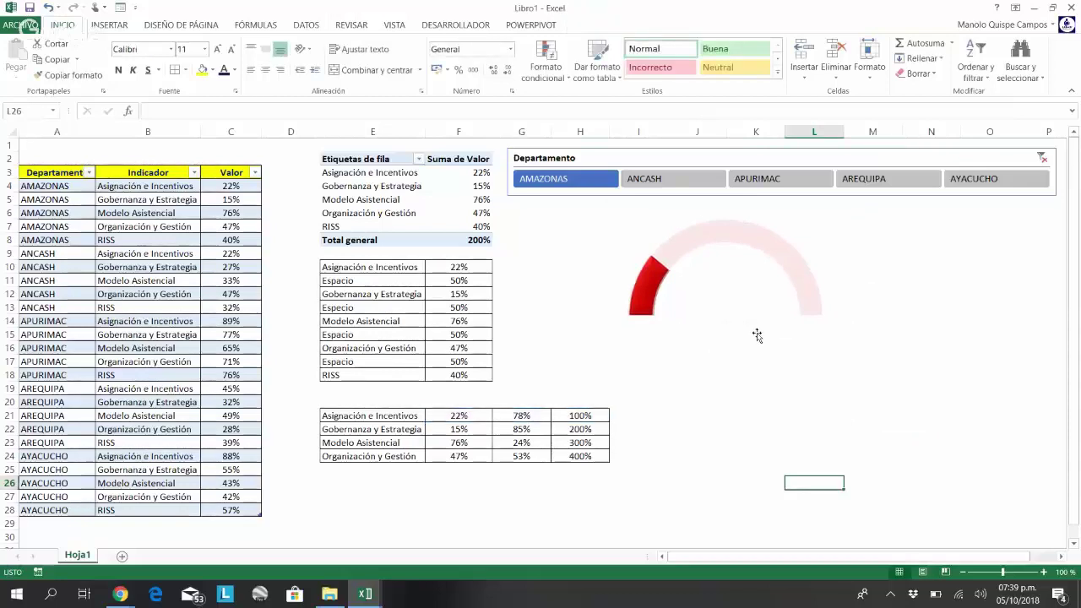
Step: Insert a text box linked to cell F21 and place it inside the gauge's arc
left_click(110, 25)
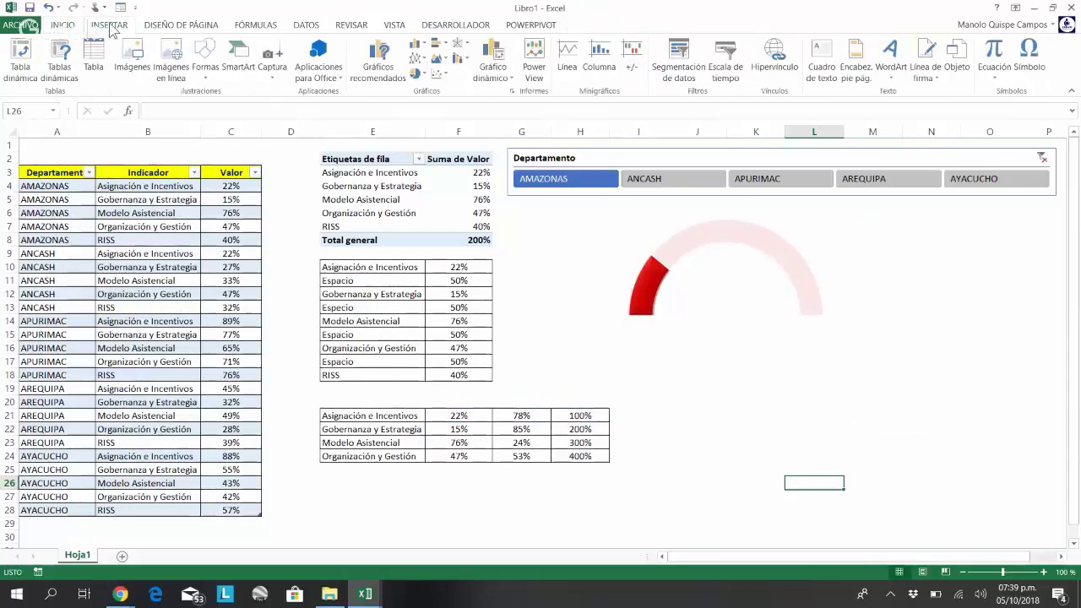
left_click(206, 61)
left_click(198, 108)
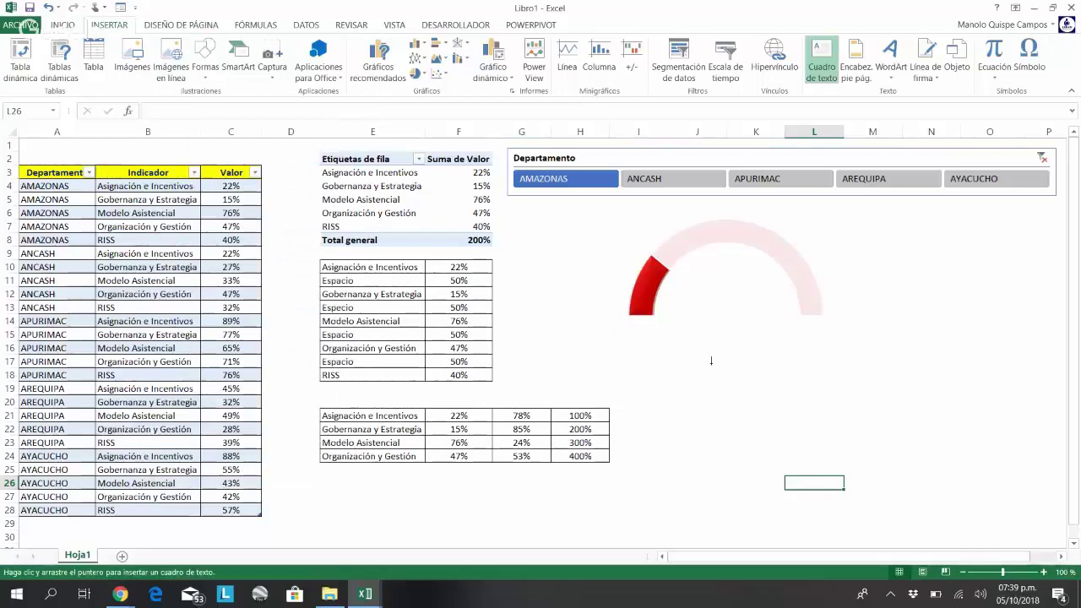
left_click(715, 438)
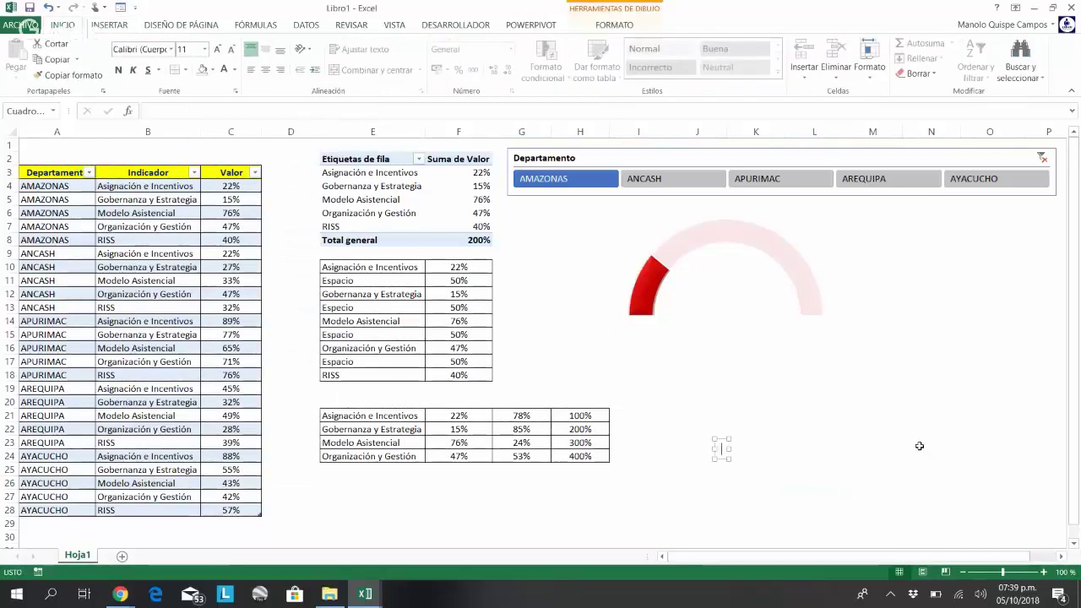
left_click(321, 111)
type("=")
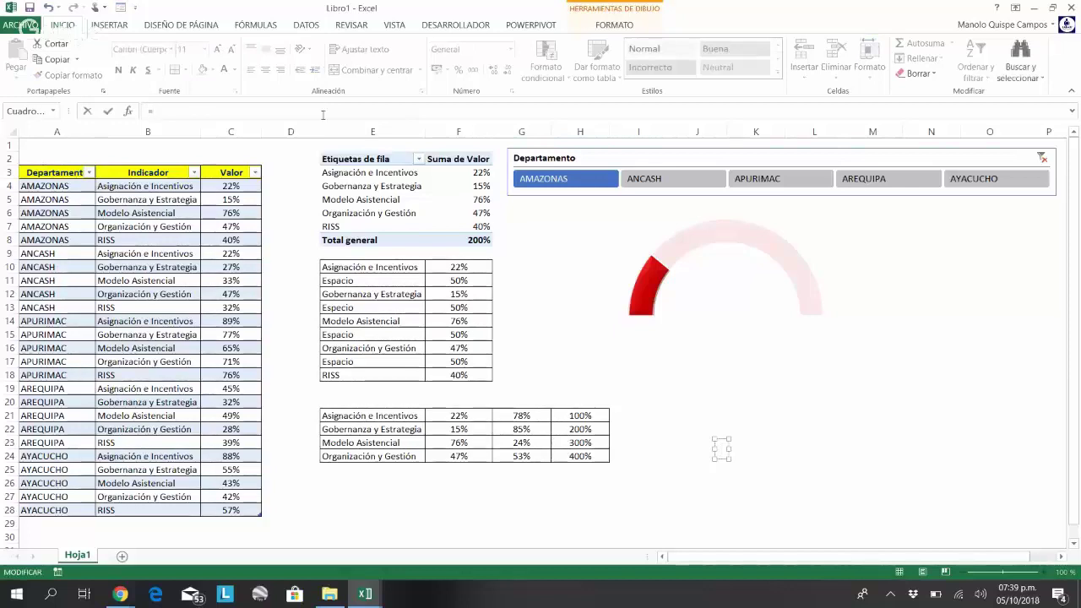
left_click(473, 418)
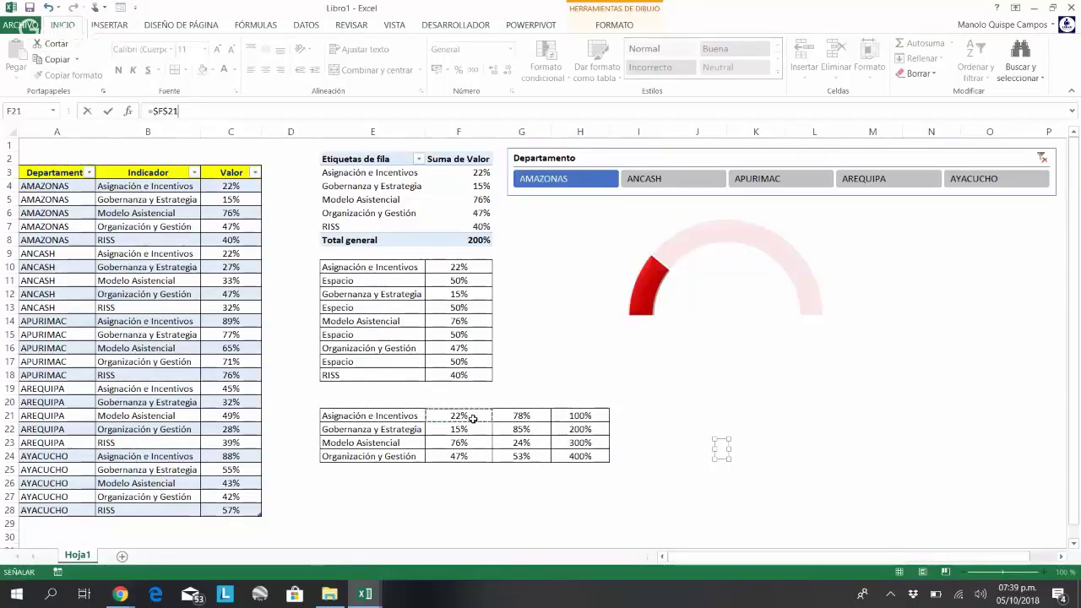
key("Return")
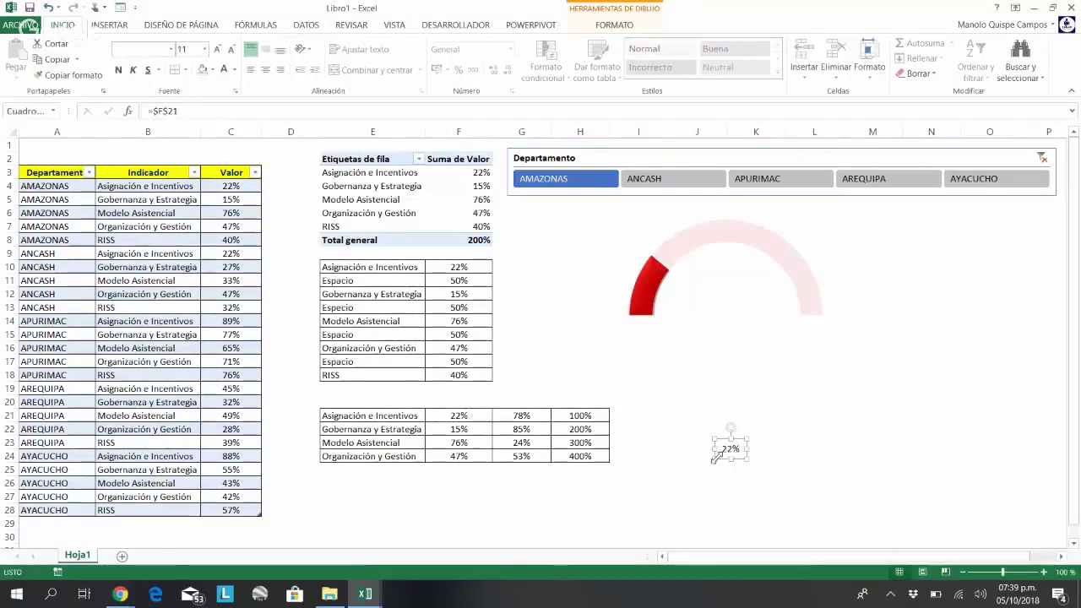
left_click_drag(720, 460, 715, 314)
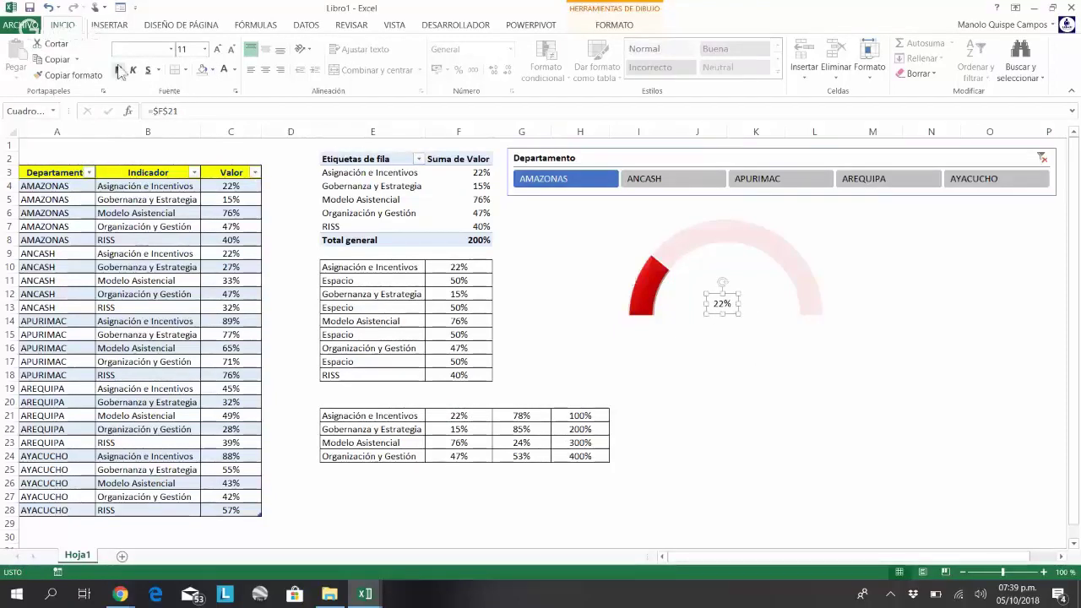
Step: Format the gauge's percentage text box in Arial Black, dark red, size 32
left_click(172, 51)
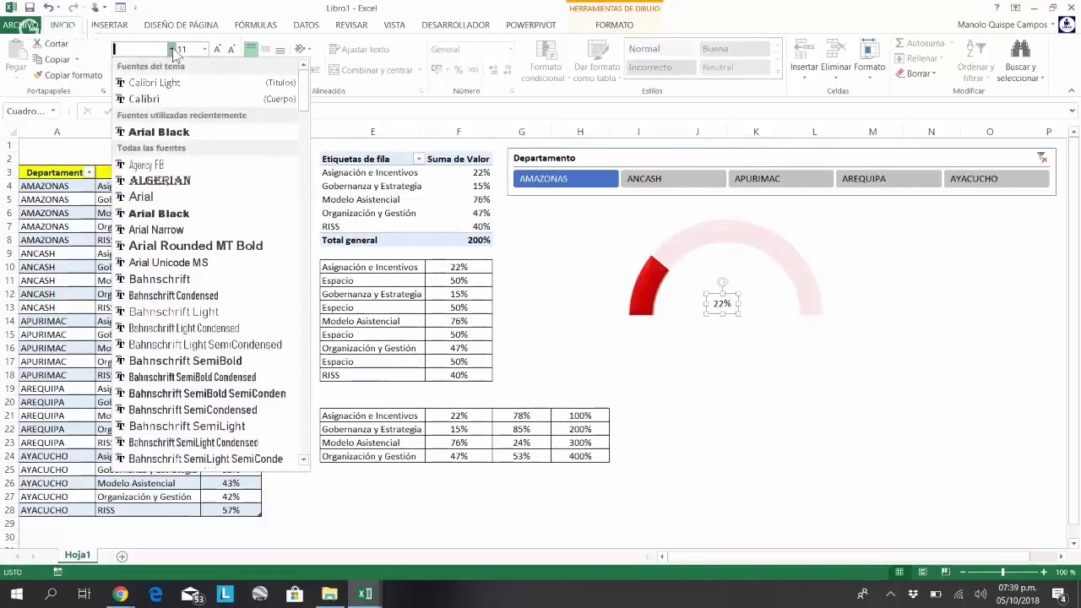
left_click(191, 131)
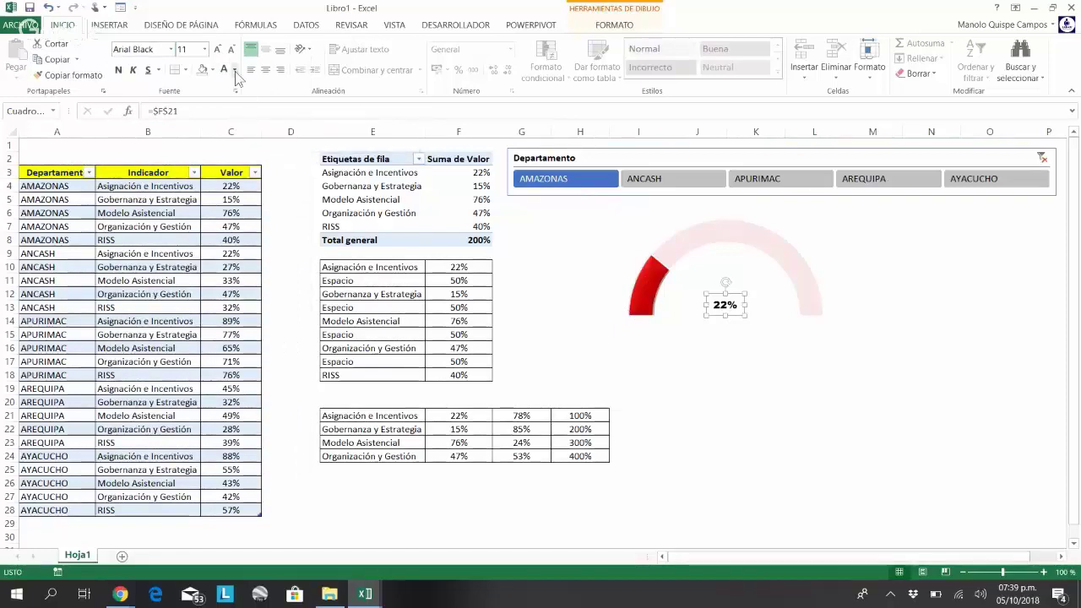
left_click(236, 75)
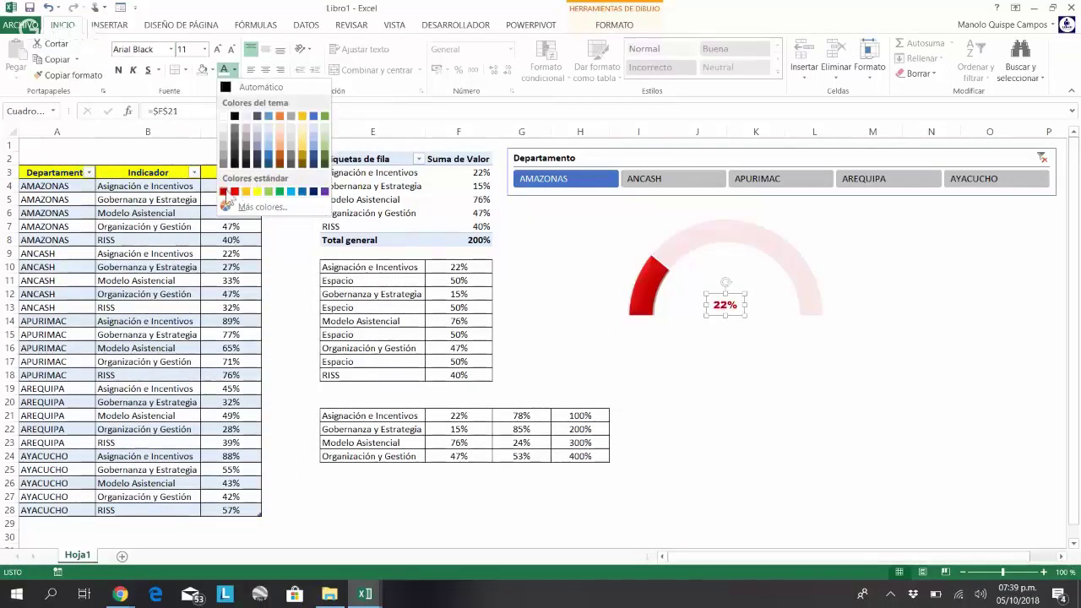
left_click(226, 190)
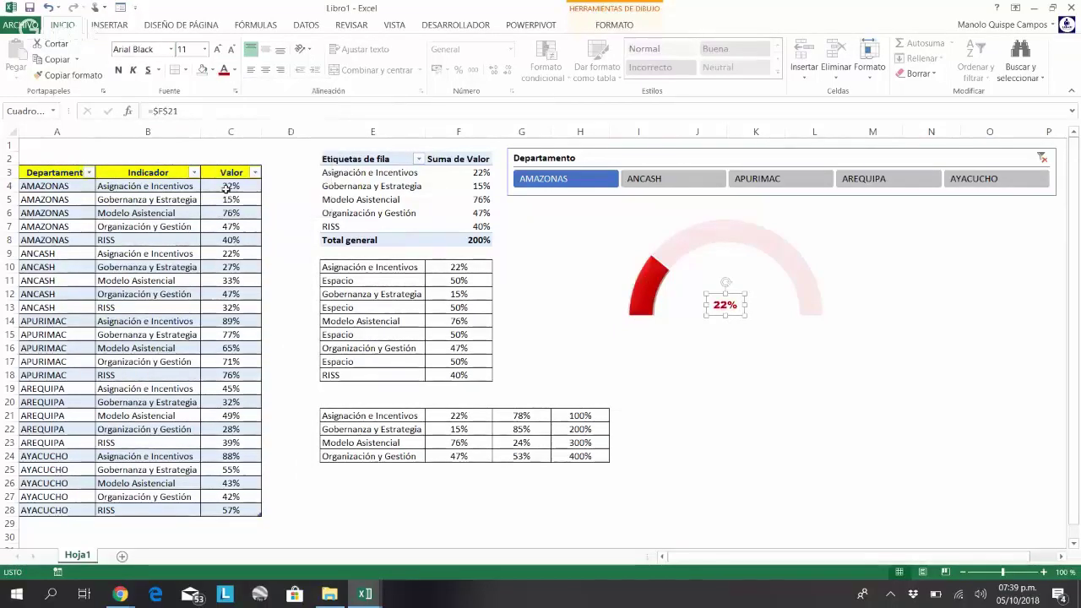
left_click(218, 51)
left_click(218, 51)
left_click(218, 50)
left_click(218, 51)
left_click(218, 50)
left_click(218, 50)
left_click(218, 51)
left_click(218, 50)
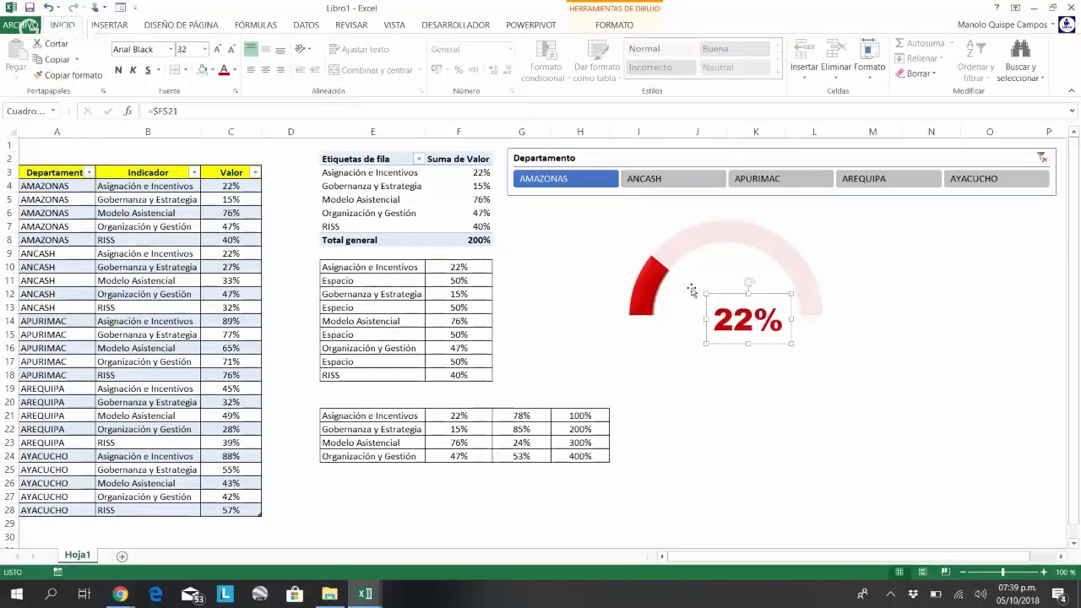
Step: Move the percentage text box up into the arc, widen it to span the gauge, and centre its text
left_click_drag(771, 344, 813, 296)
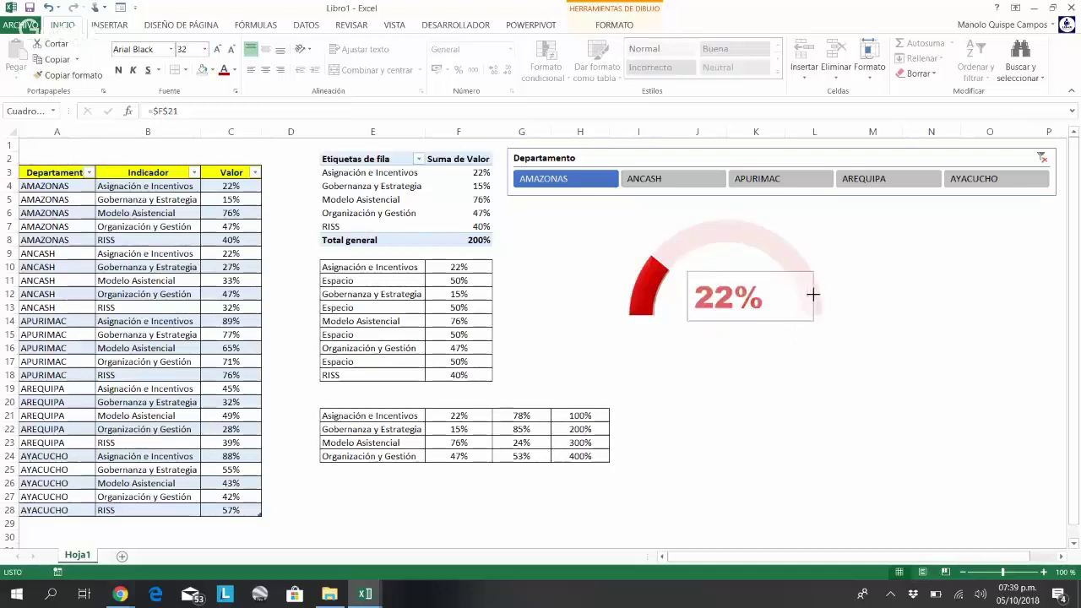
left_click_drag(687, 296, 634, 295)
left_click(266, 70)
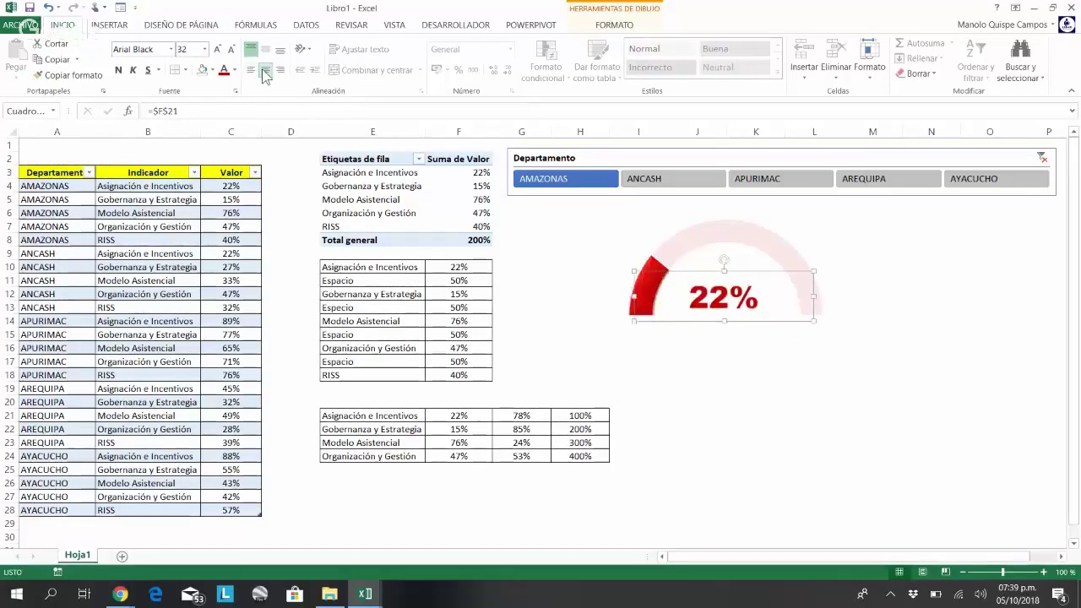
left_click(755, 333)
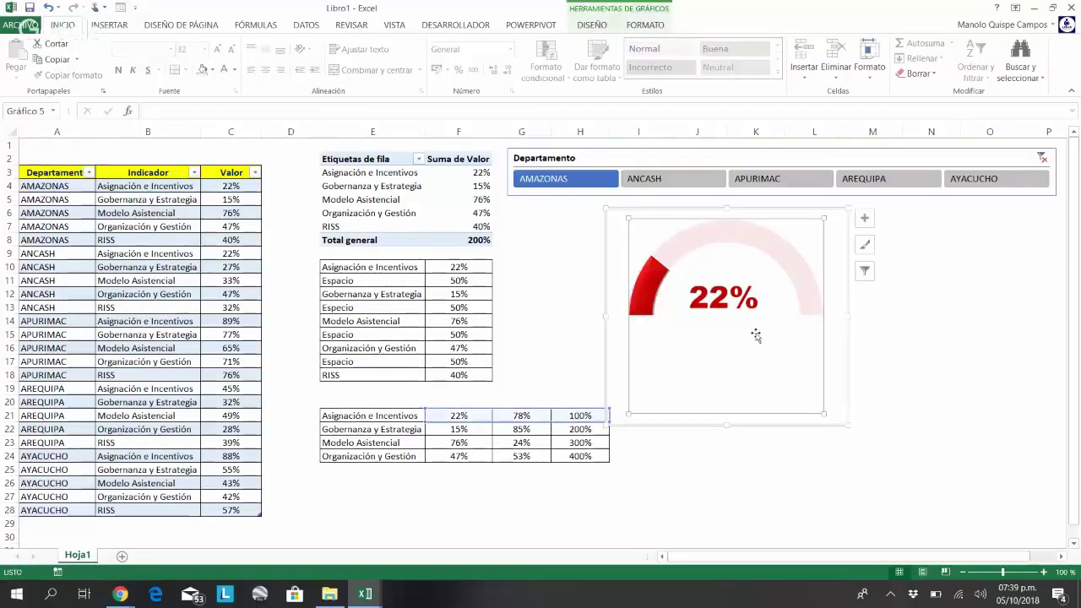
left_click(756, 306)
left_click(735, 327)
left_click_drag(735, 326, 745, 326)
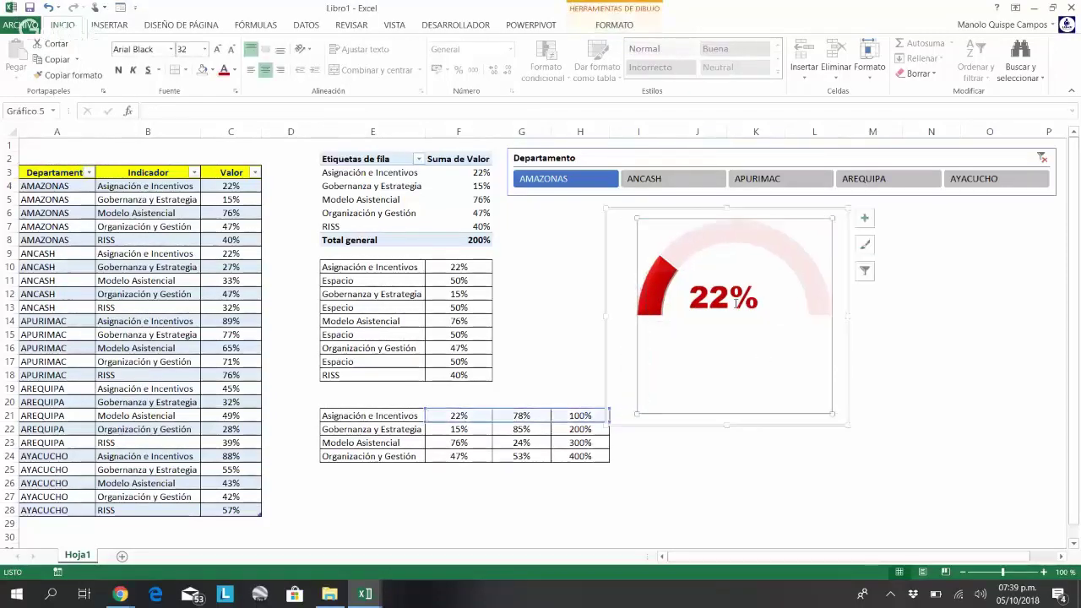
left_click(727, 304)
left_click(48, 7)
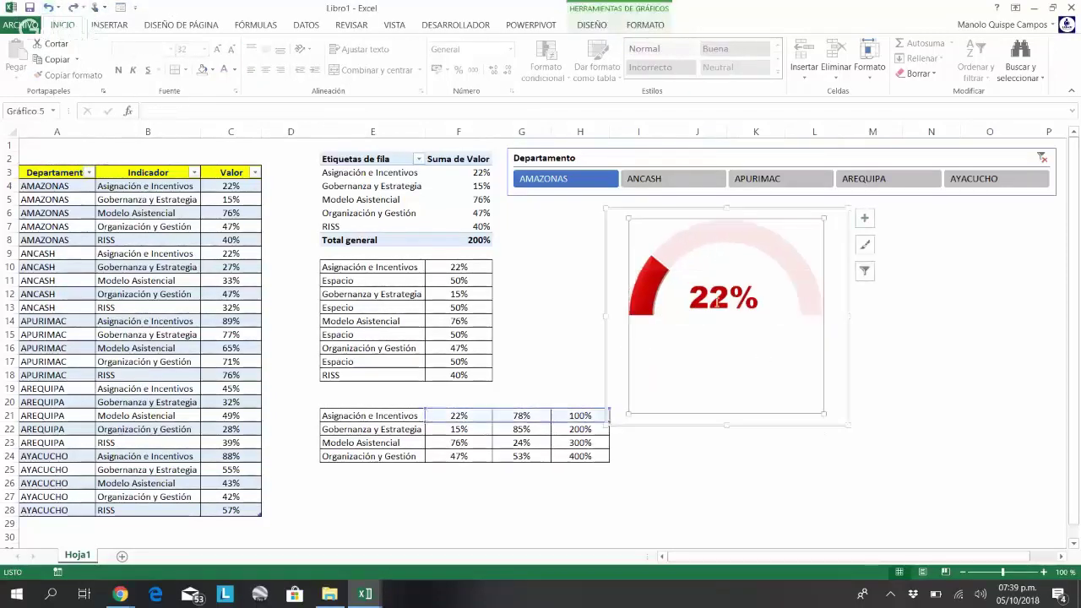
Step: Shift the percentage text box slightly so the value sits centred within the gauge's arc
left_click(723, 319)
left_click_drag(732, 321, 742, 322)
left_click(811, 429)
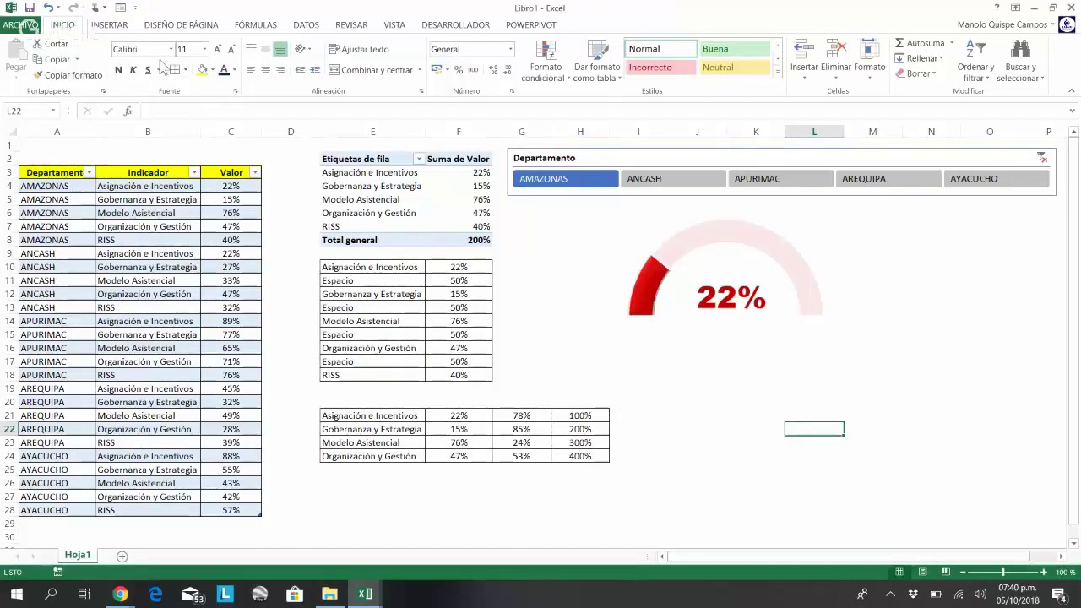
Step: Insert a text box below the gauge containing the text of cell E21, "Asignación e Incentivos"
left_click(125, 28)
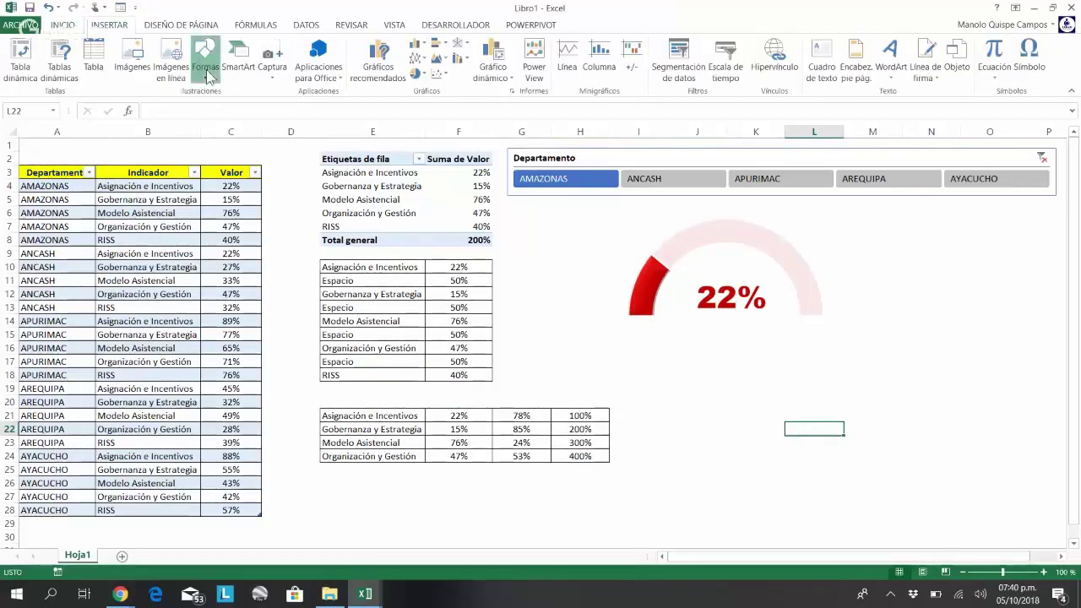
left_click(206, 59)
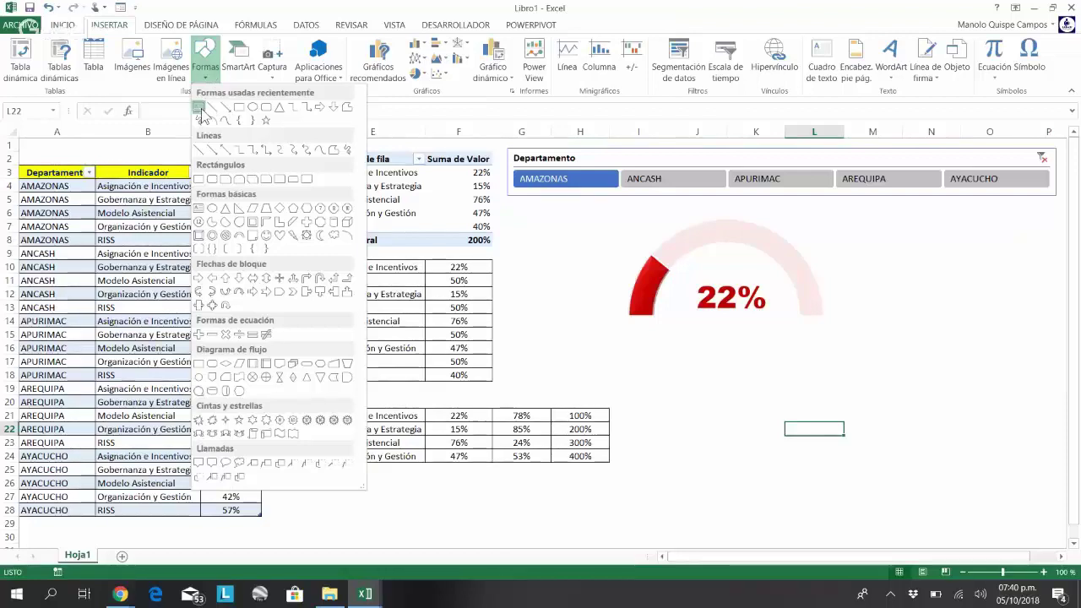
left_click(200, 108)
left_click(714, 424)
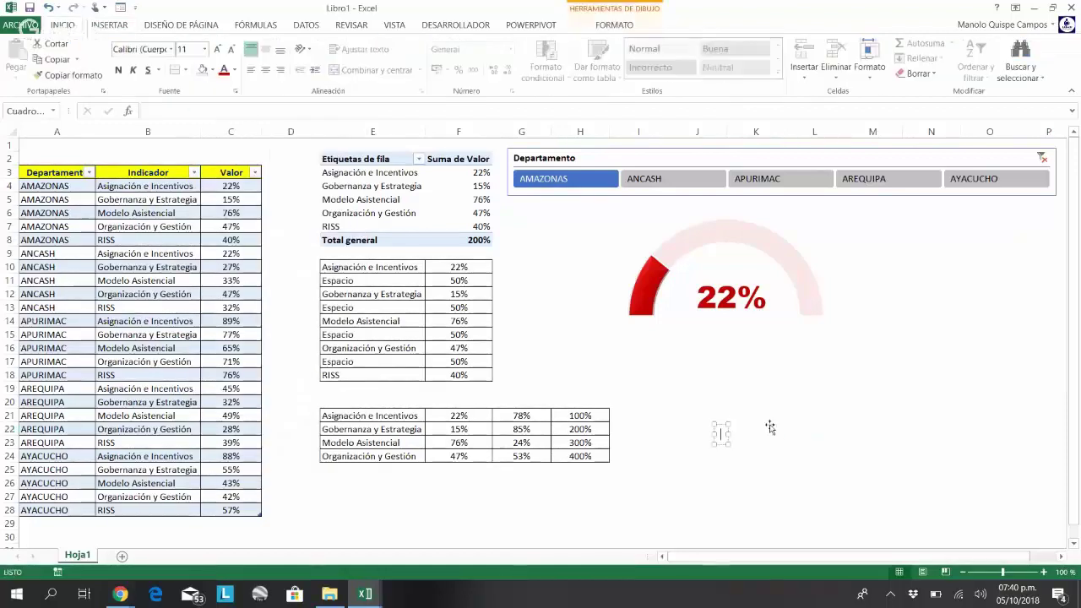
left_click(404, 414)
double_click(405, 415)
left_click_drag(420, 416, 293, 417)
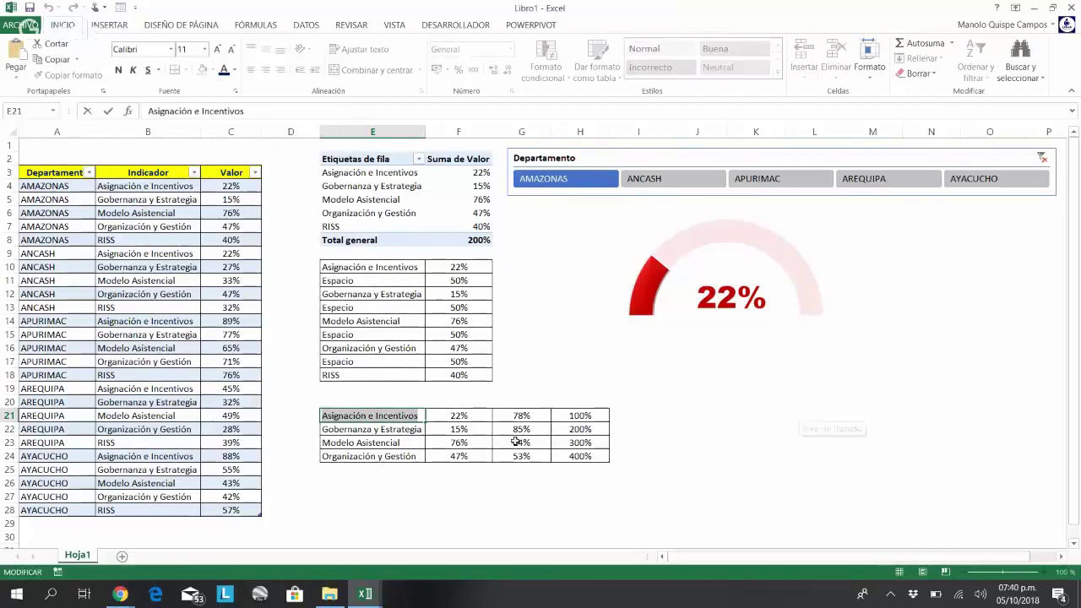
left_click(771, 414)
left_click(722, 433)
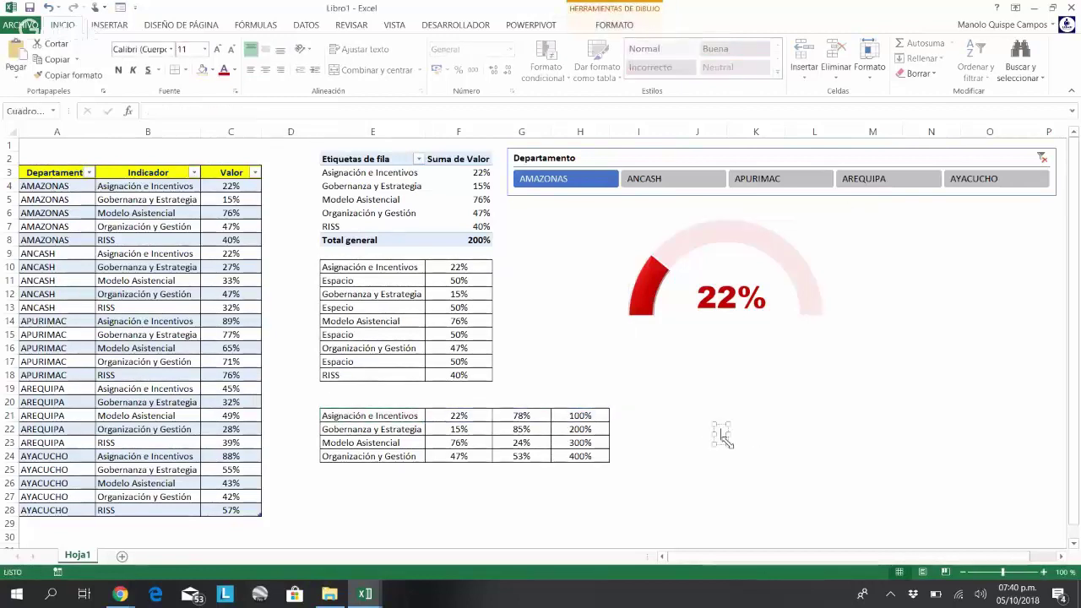
key("ctrl+v")
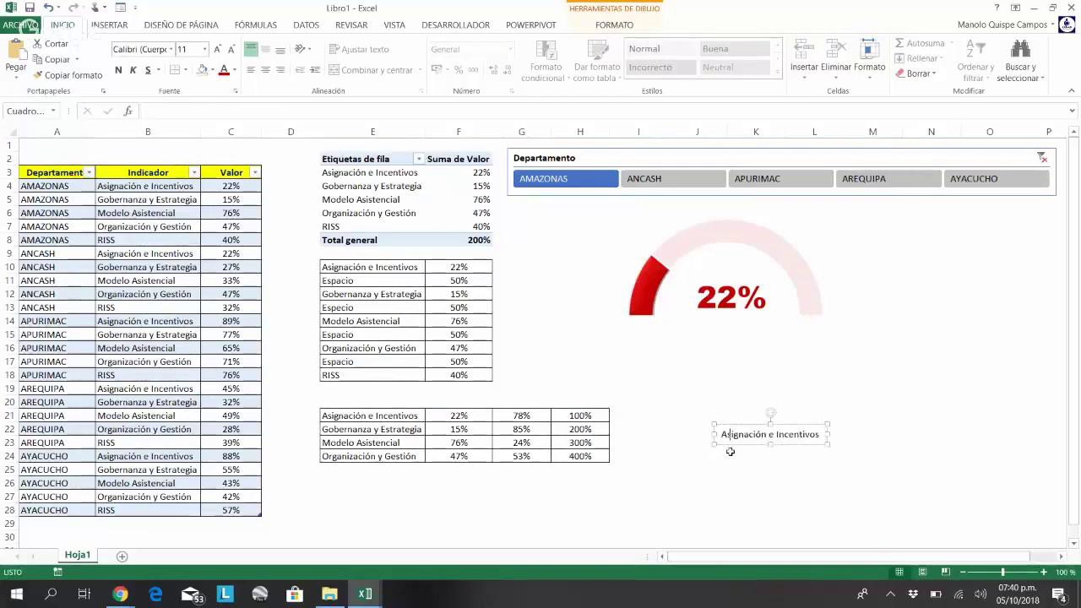
Step: Move the indicator name text box under the gauge's percentage and format it dark red, bold, size 16
left_click_drag(759, 448, 722, 357)
left_click(224, 68)
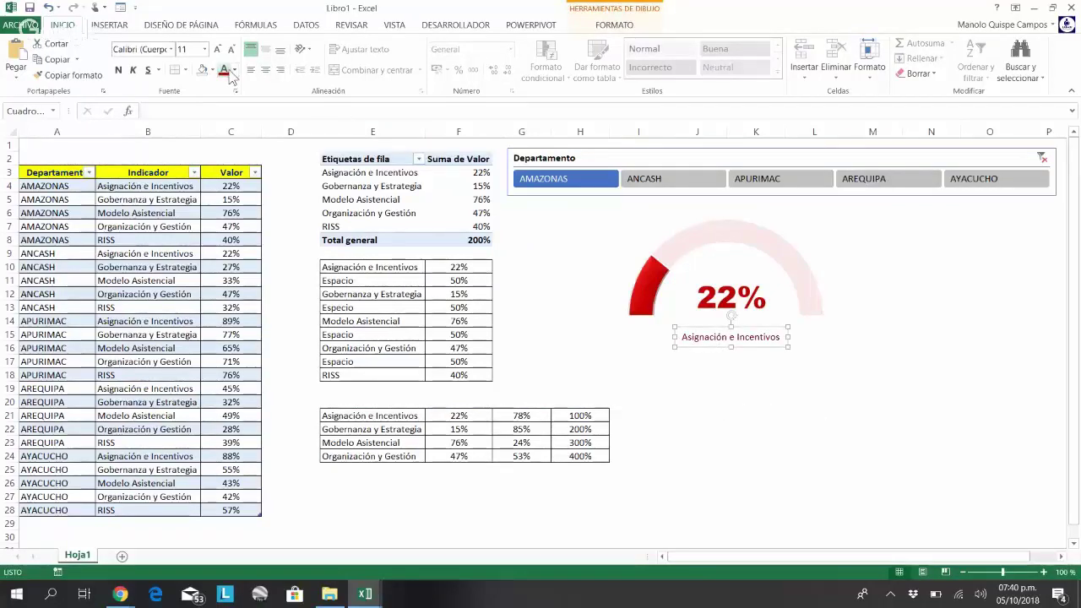
left_click(118, 70)
left_click(218, 49)
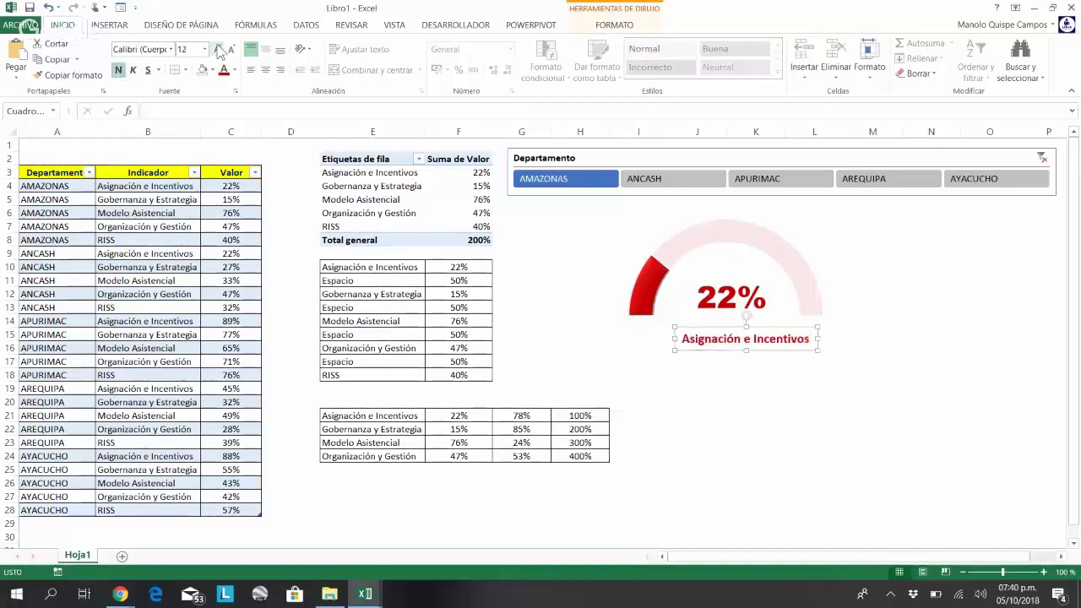
left_click(218, 49)
left_click(218, 49)
Step: Nudge the "Asignación e Incentivos" text box until it is centred beneath the gauge's percentage
left_click(792, 357)
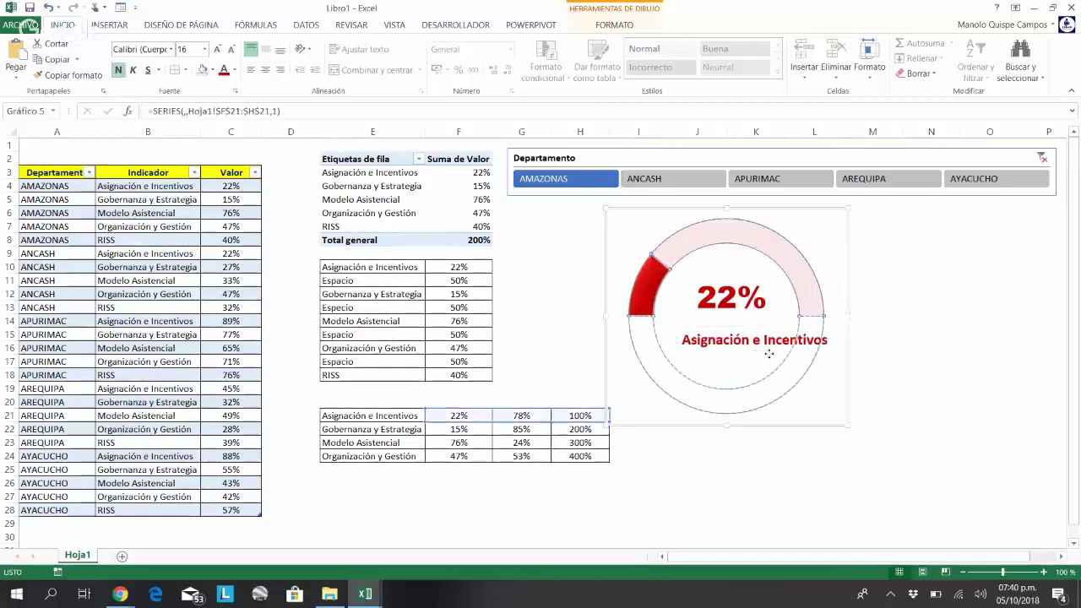
left_click(764, 342)
mouse_move(785, 355)
left_mouse_down()
mouse_move(766, 358)
mouse_move(766, 344)
left_mouse_up()
left_click(807, 507)
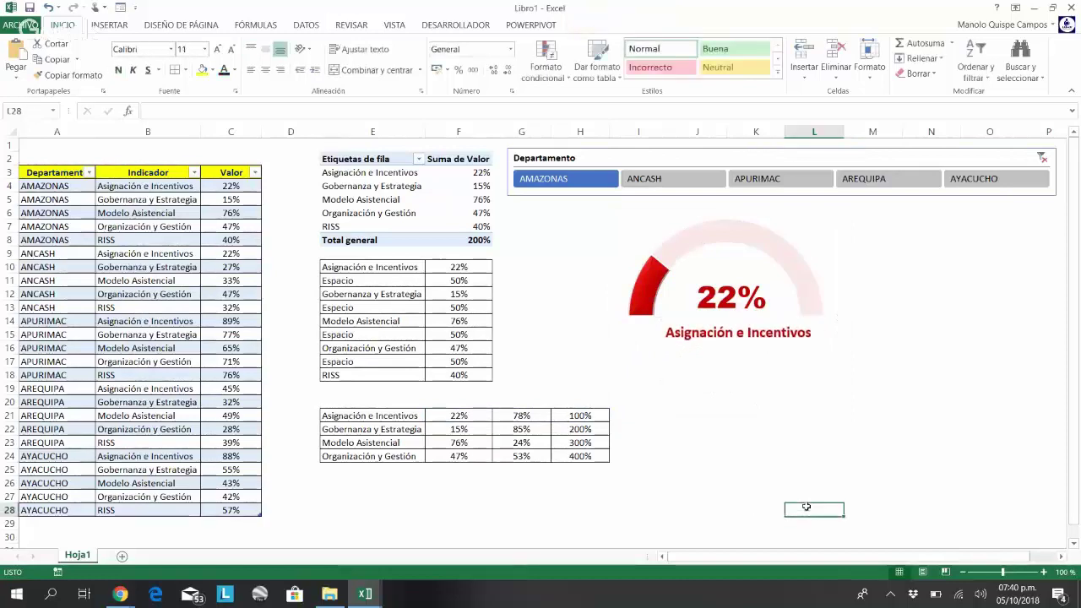
left_click(750, 341)
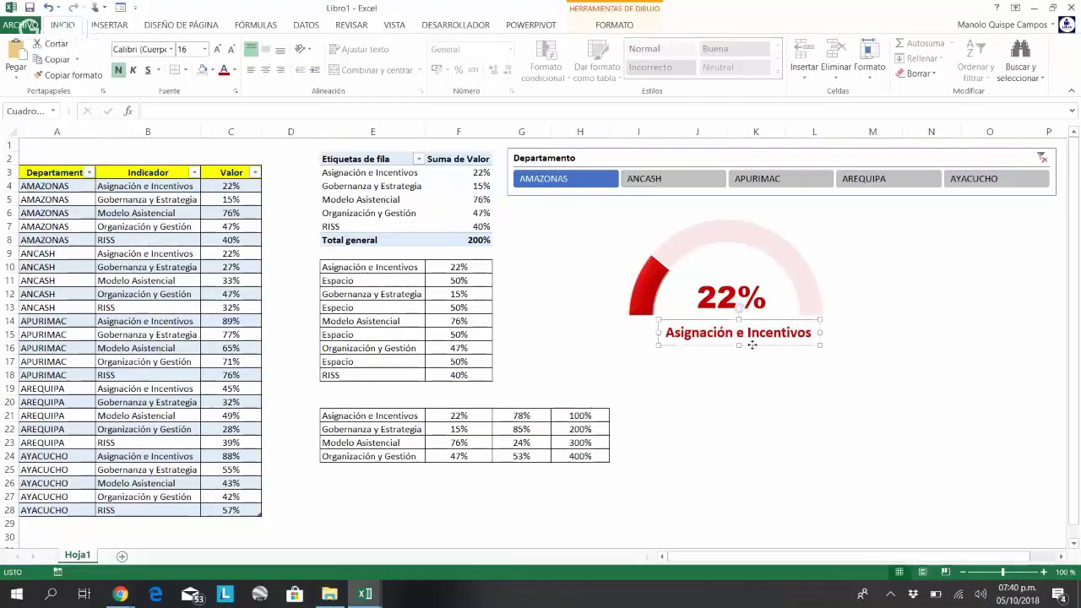
left_click_drag(756, 342, 745, 345)
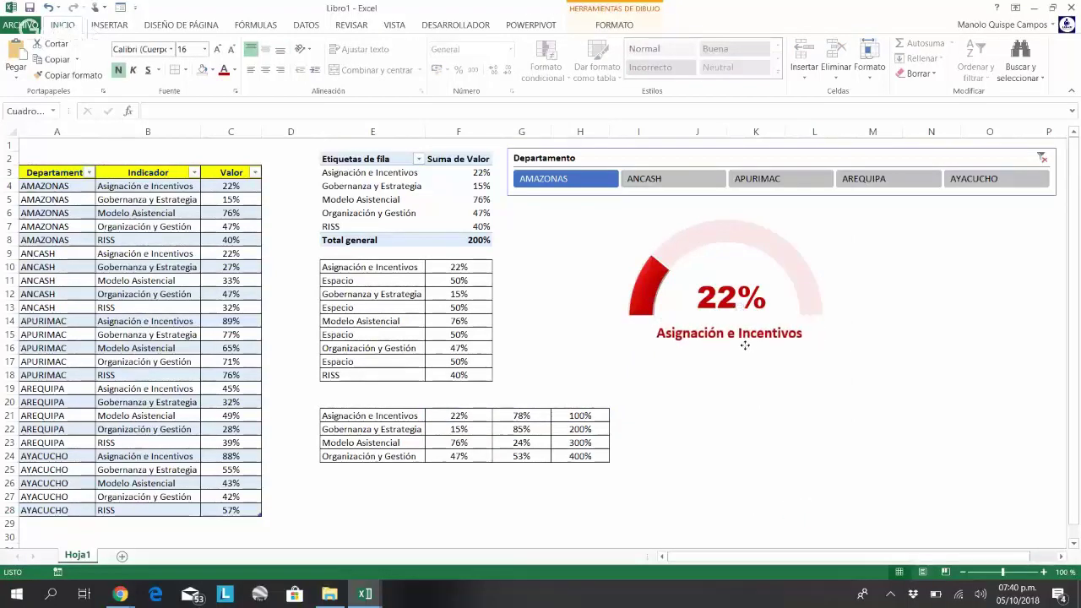
left_click(831, 513)
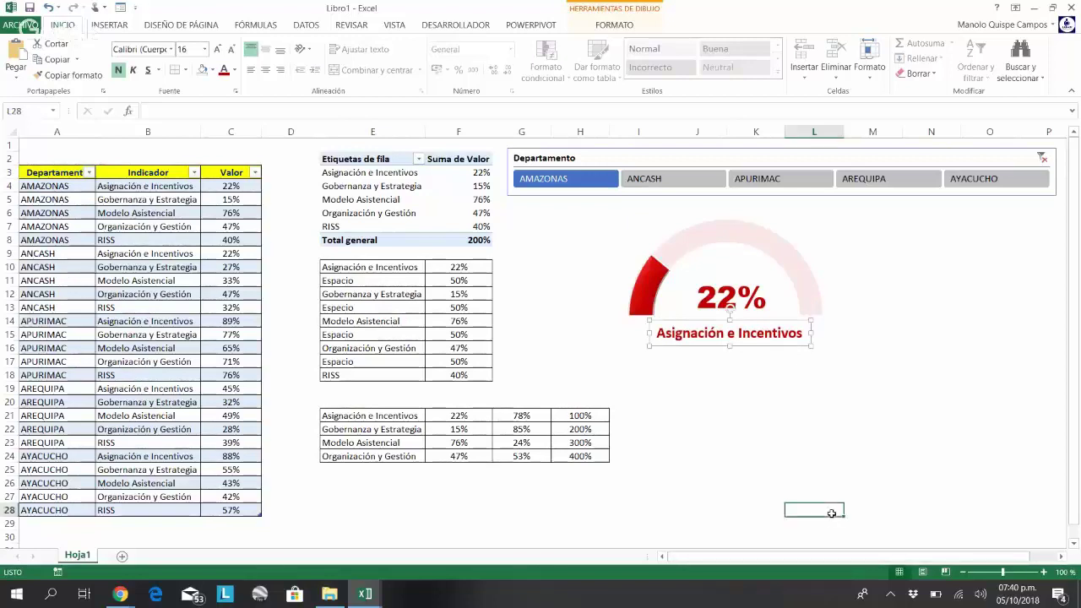
Step: Check the gauge and its percentage label by filtering the Departamento slicer through each department, ending on AYACUCHO
left_click(651, 181)
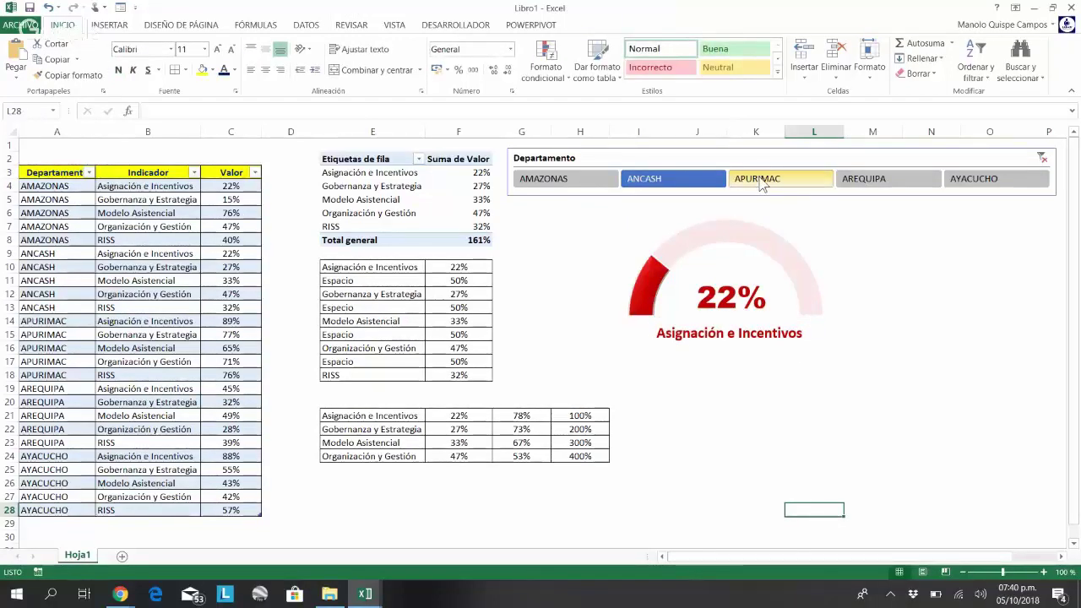
left_click(759, 181)
left_click(865, 180)
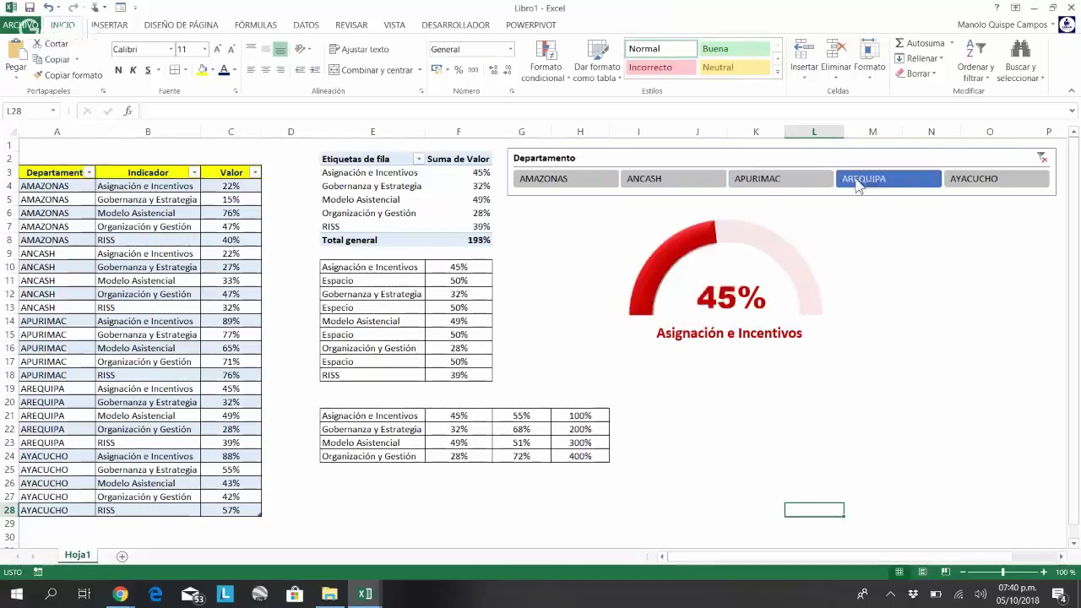
left_click(952, 180)
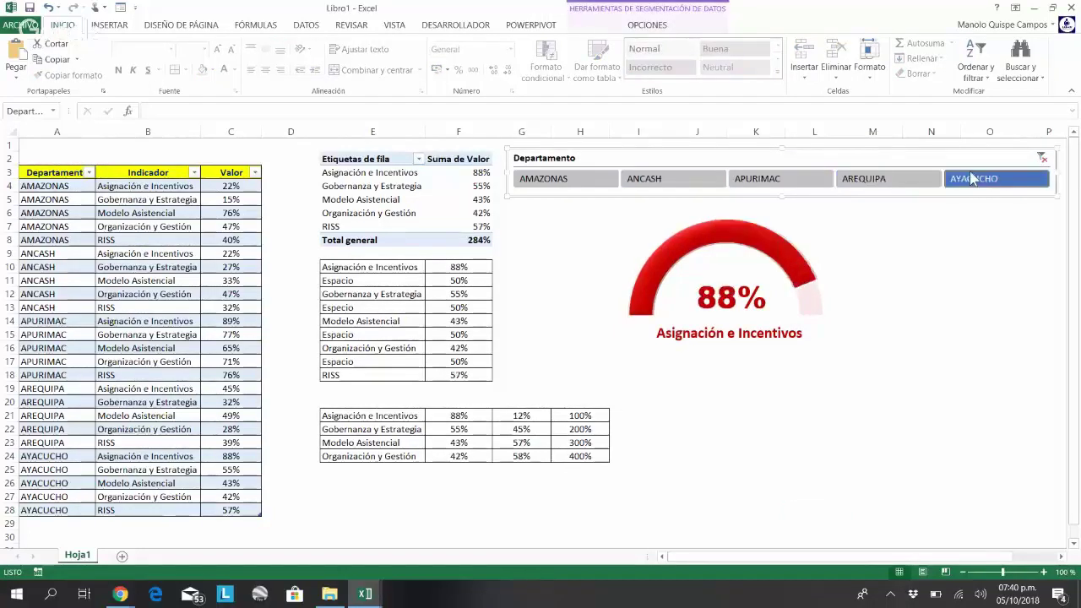
left_click(602, 176)
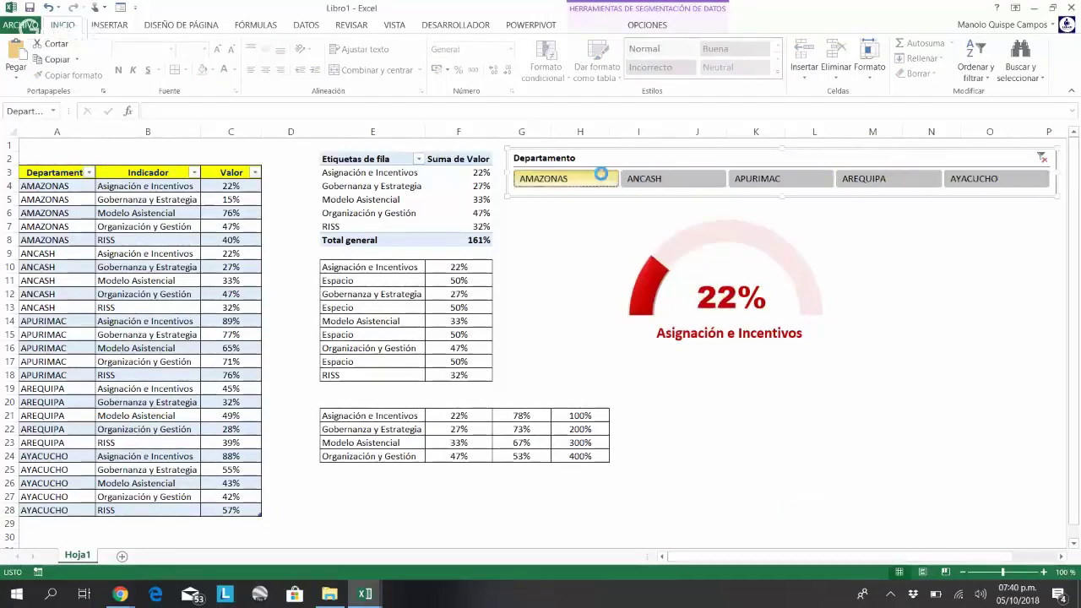
left_click(655, 180)
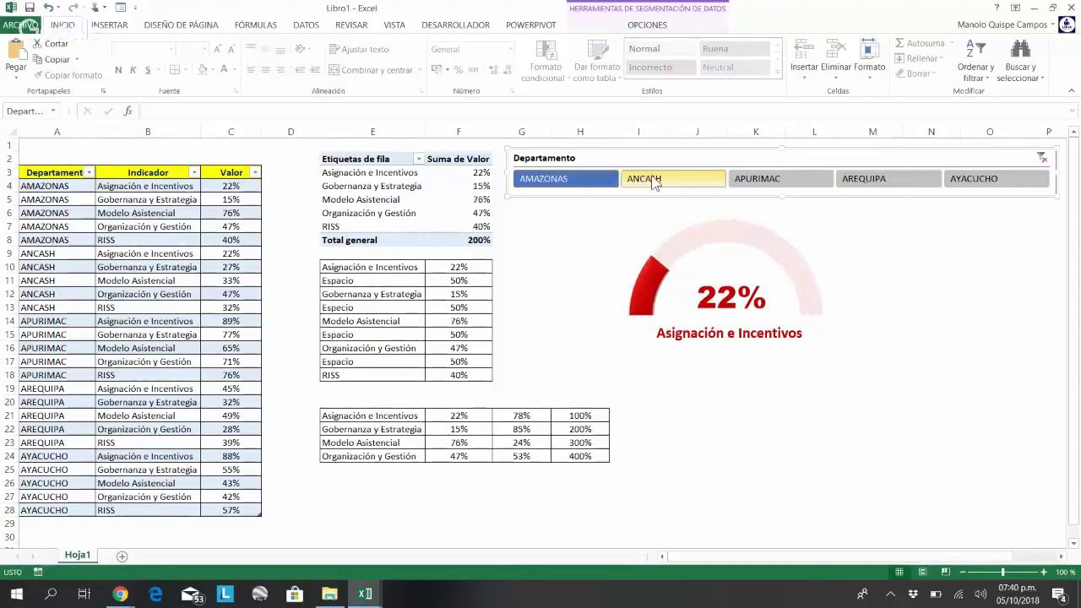
left_click(795, 180)
left_click(892, 180)
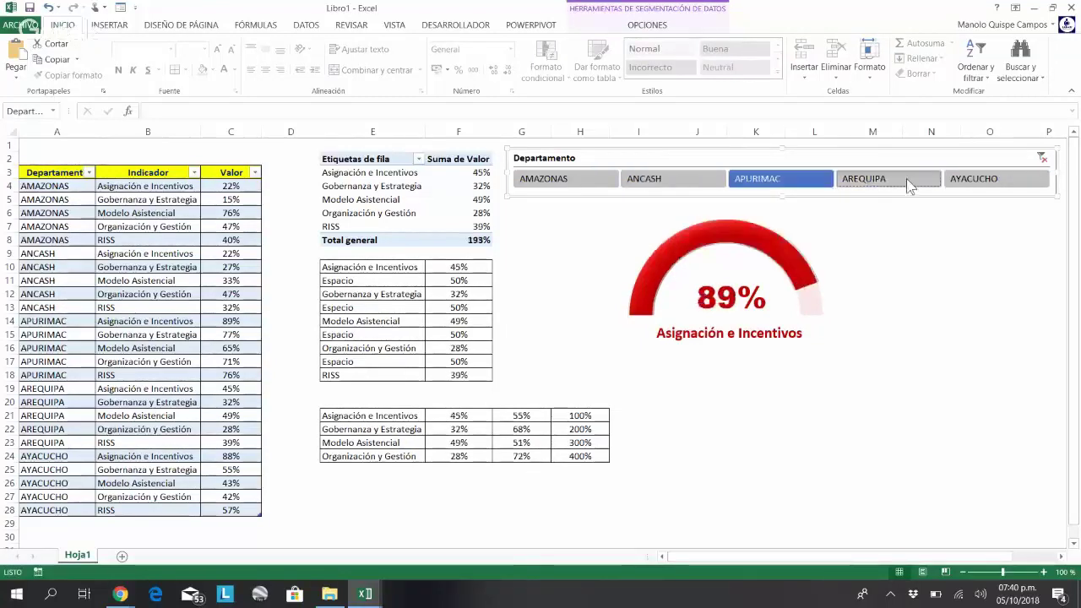
left_click(993, 180)
left_click(811, 431)
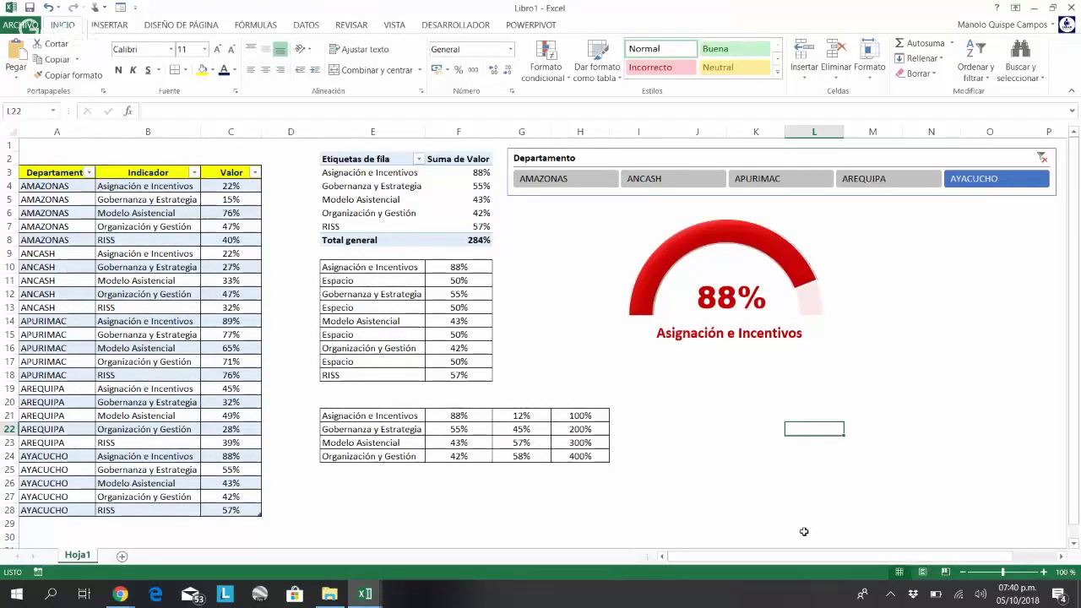
Step: Duplicate the gauge chart together with its percentage and name text boxes, and align the copy beside the original
left_click(644, 322)
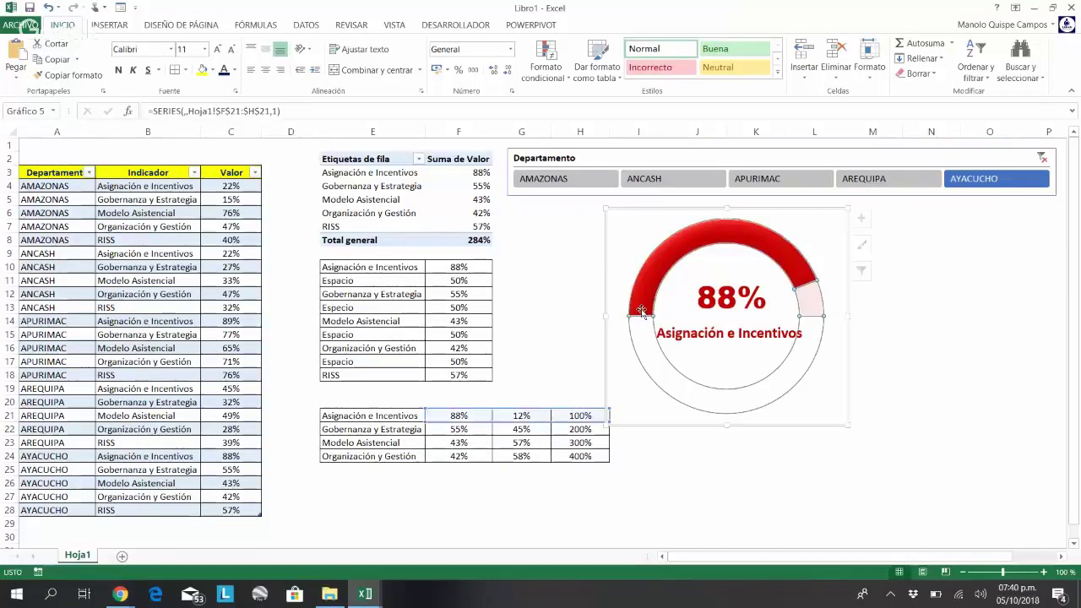
left_click(660, 210)
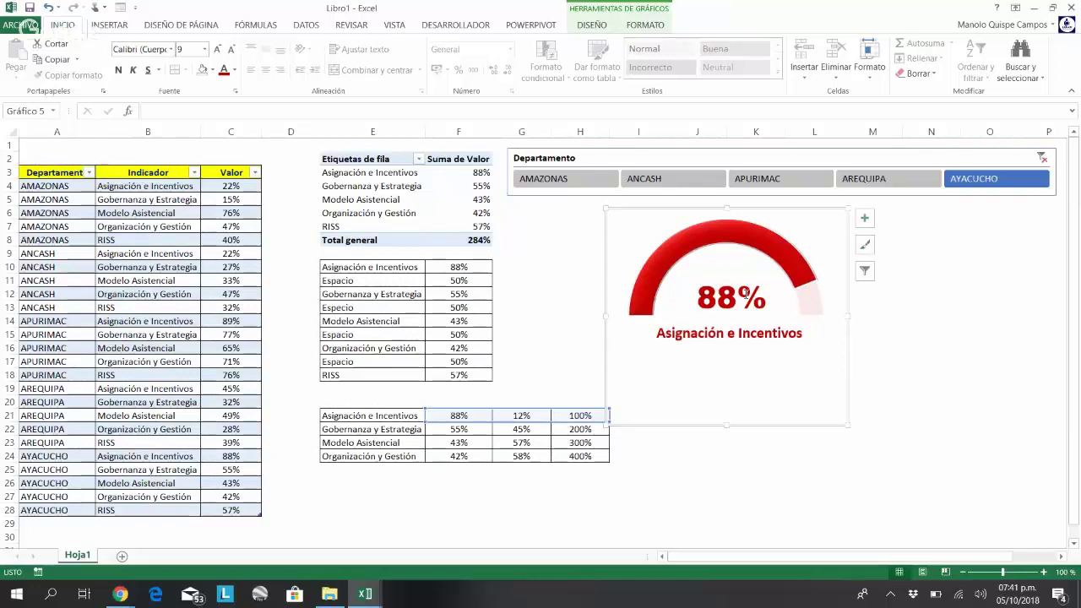
left_click(745, 293)
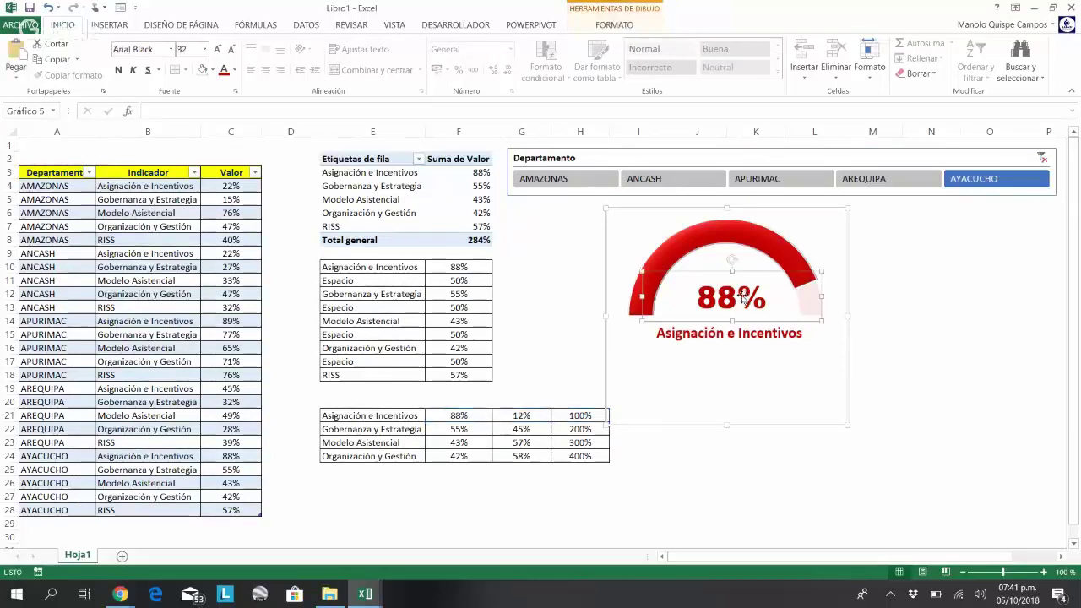
left_click(741, 341, "shift")
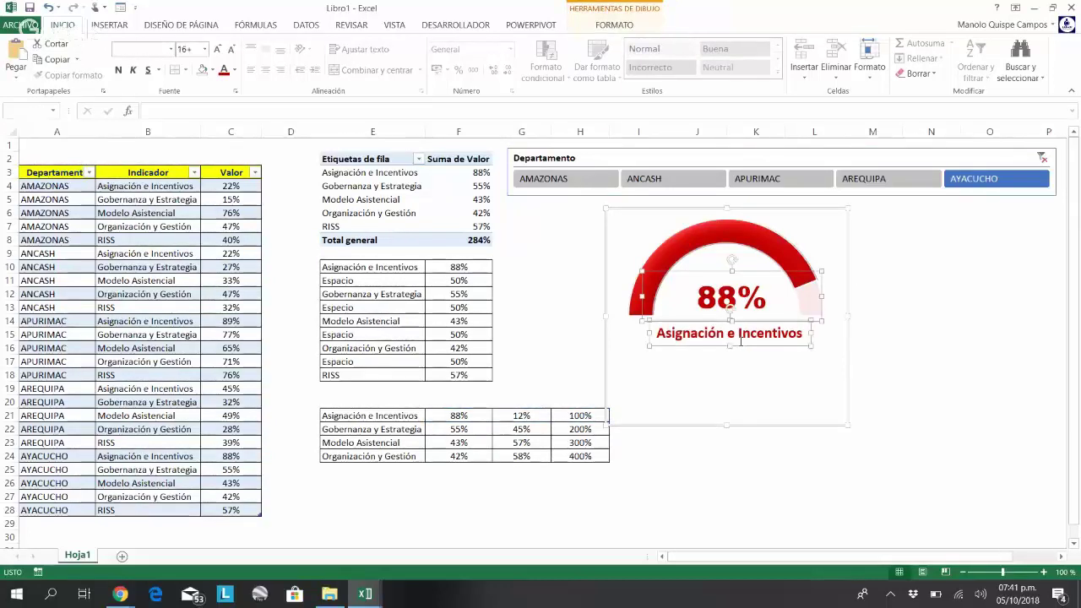
left_click(773, 461)
left_click(898, 243)
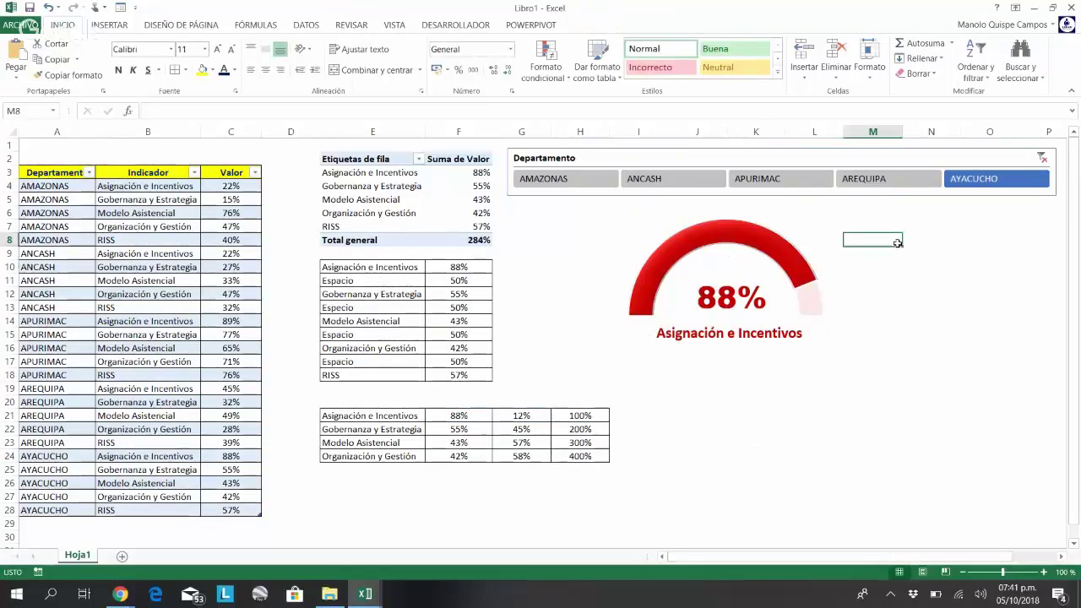
key("ctrl+v")
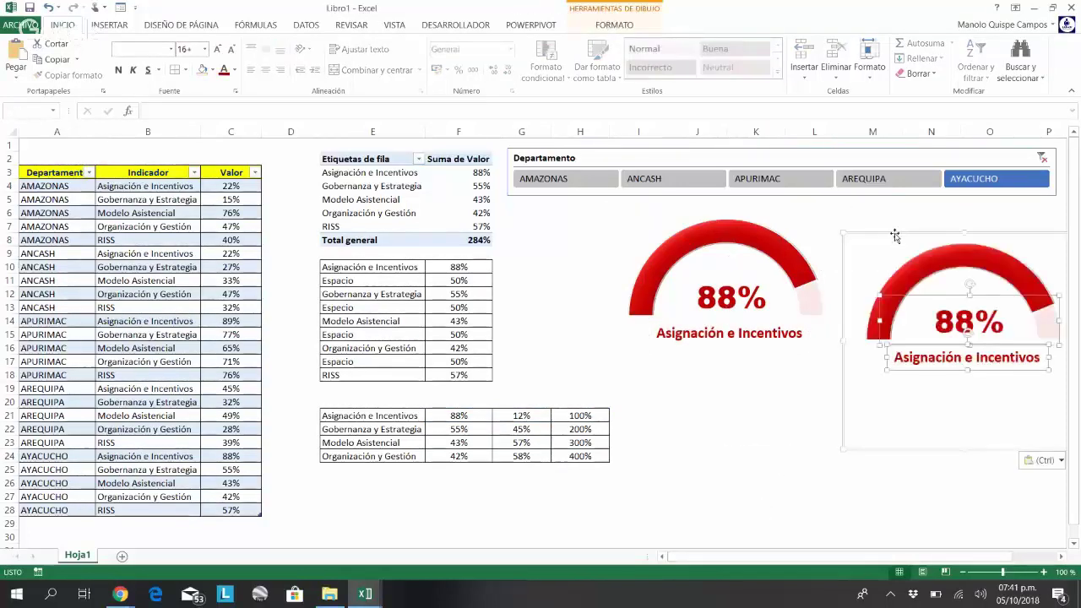
left_click_drag(895, 234, 876, 209)
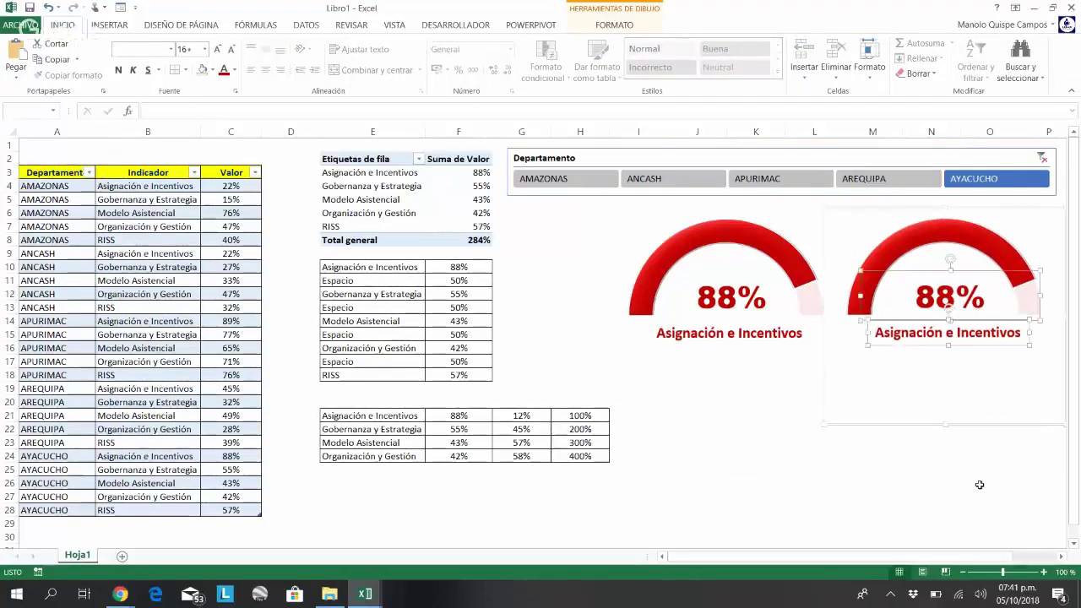
Step: Change the duplicated gauge's series values to Hoja1!$F$22:$H$22, the Gobernanza y Estrategia row
left_click(1062, 560)
left_click(1062, 561)
left_click(748, 497)
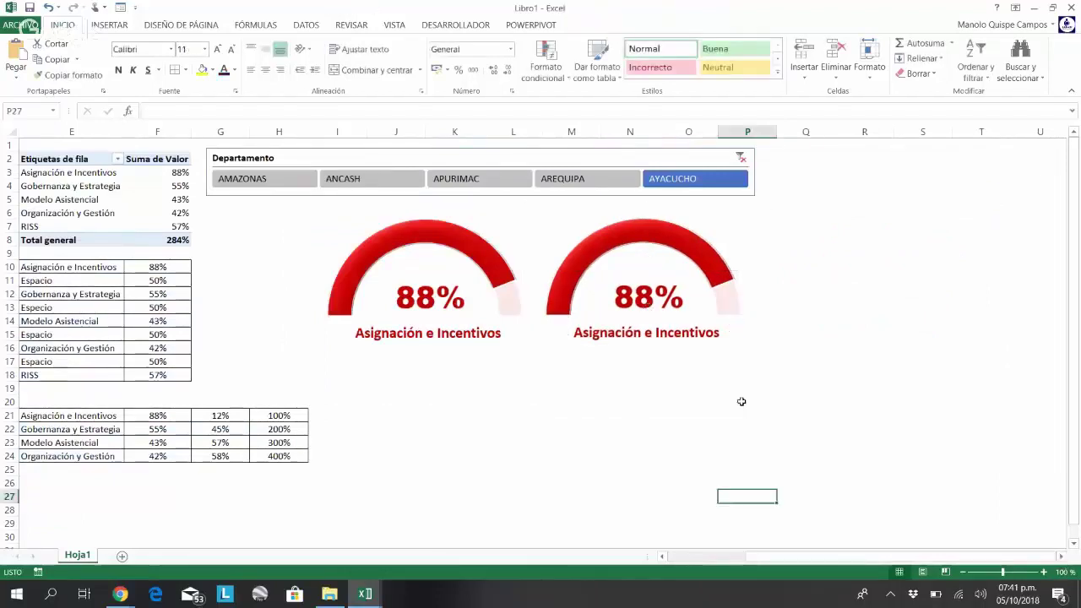
left_click(676, 235)
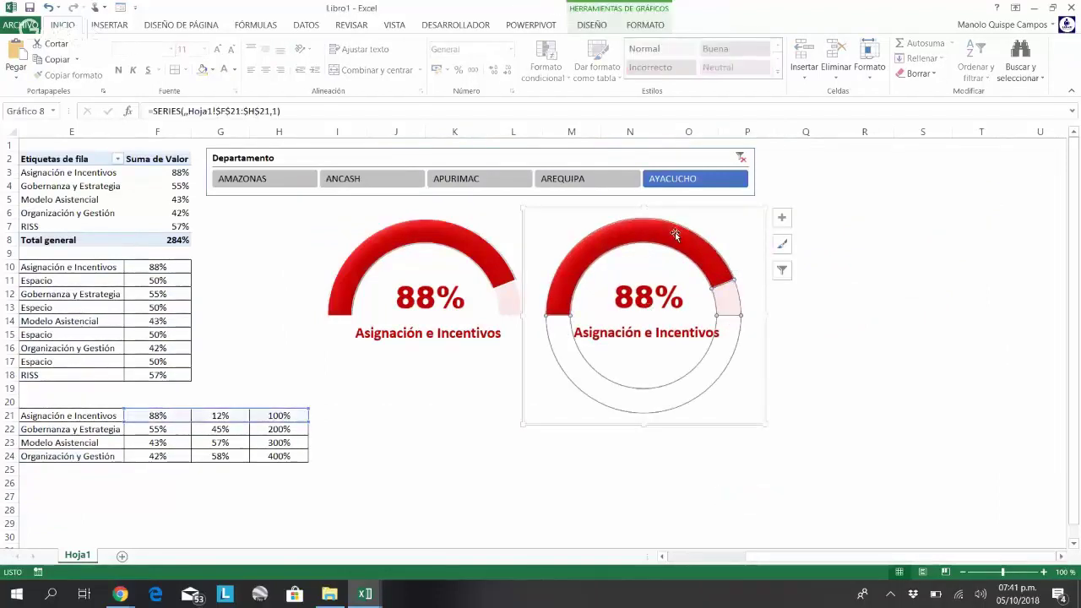
right_click(676, 235)
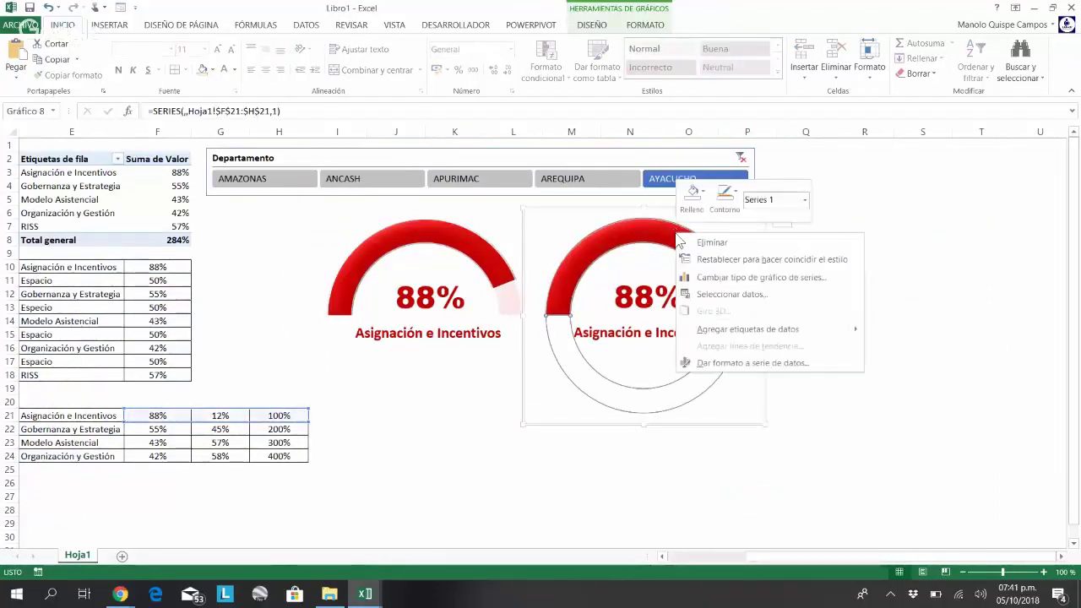
left_click(727, 295)
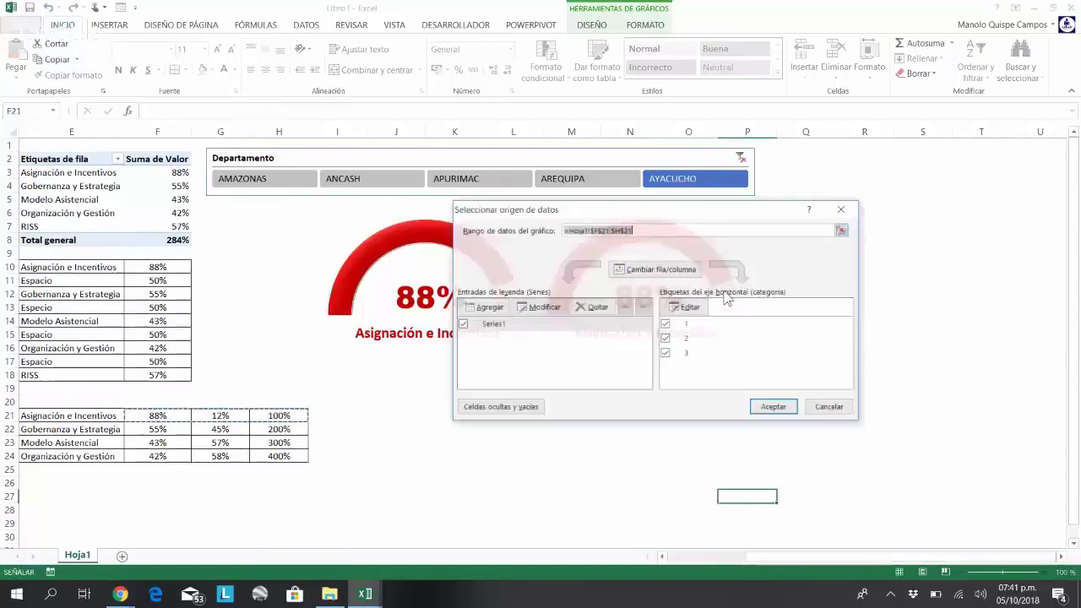
left_click(540, 307)
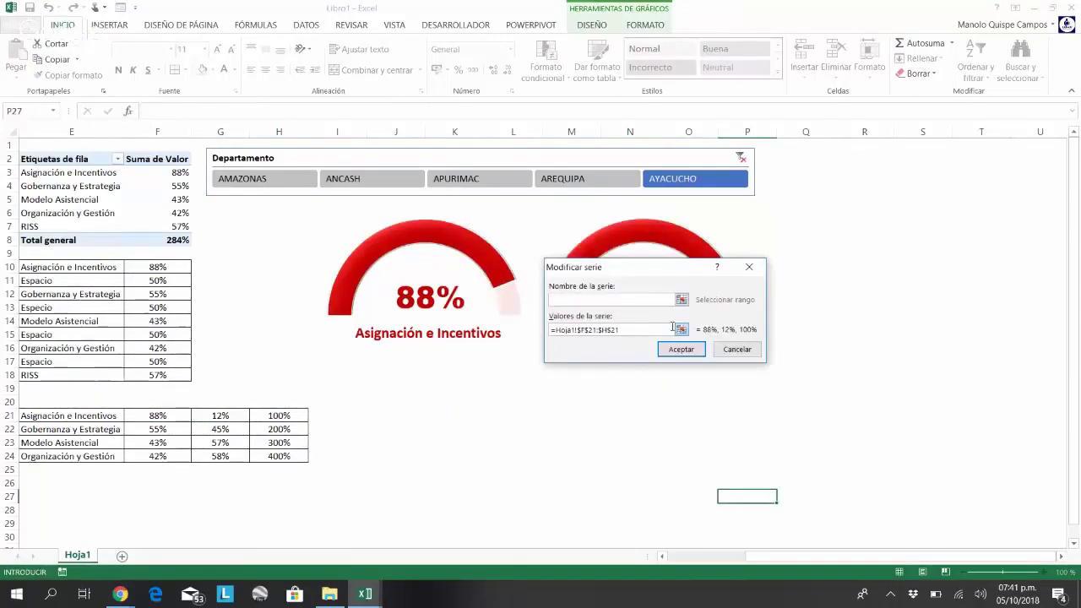
left_click(681, 331)
left_click(682, 331)
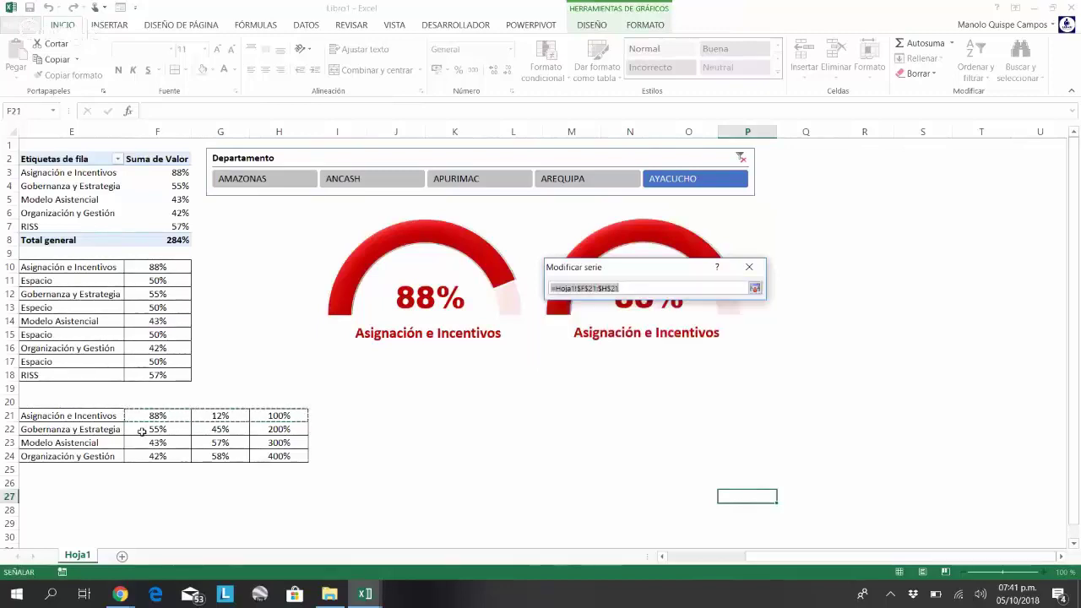
left_click_drag(142, 431, 279, 429)
left_click(755, 288)
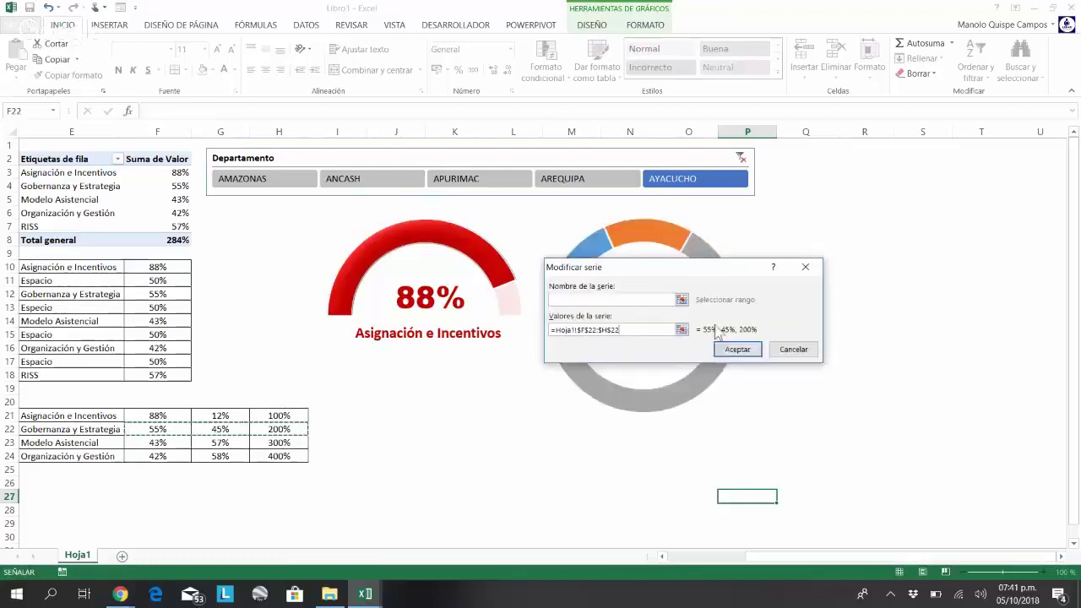
left_click(737, 348)
left_click(773, 406)
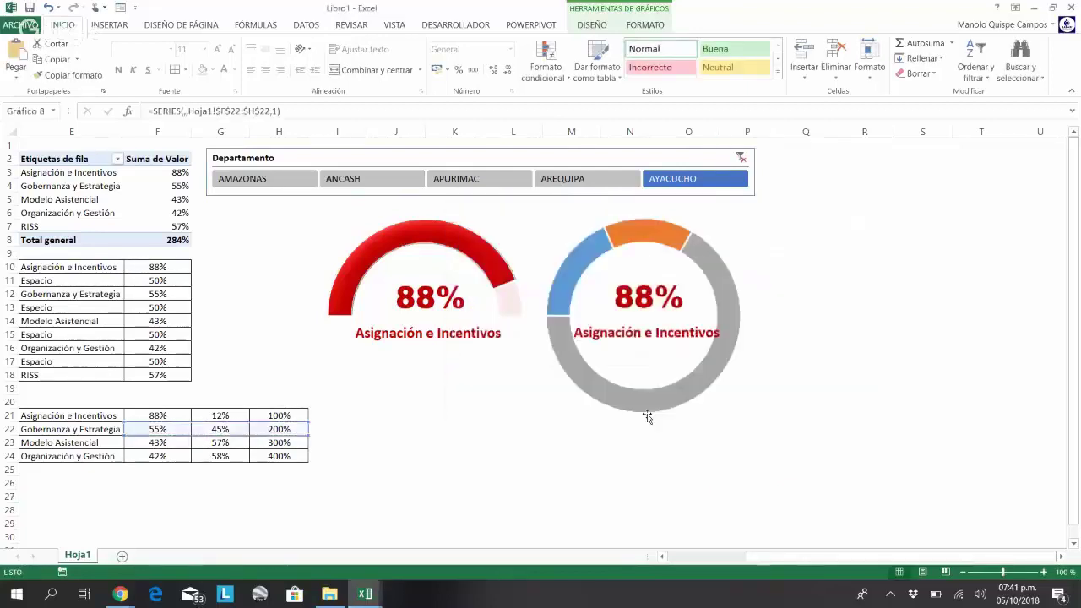